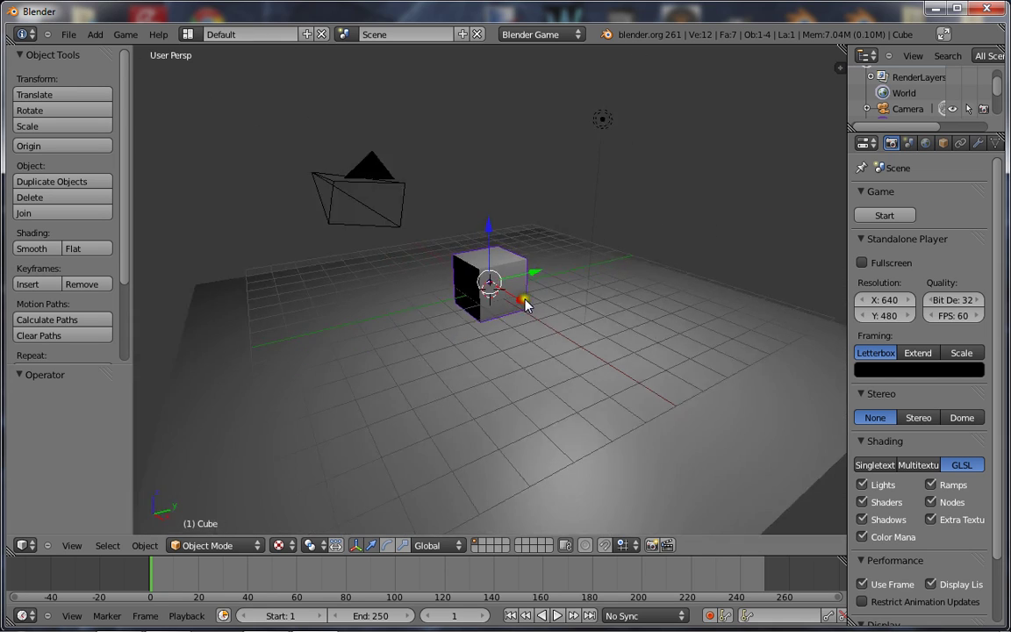
Deselect everything and keep Blender Game as the render engine.
{"action": "scroll", "coordinate": [478, 304], "scroll_direction": "down", "scroll_amount": 6}
{"action": "key", "text": "a"}
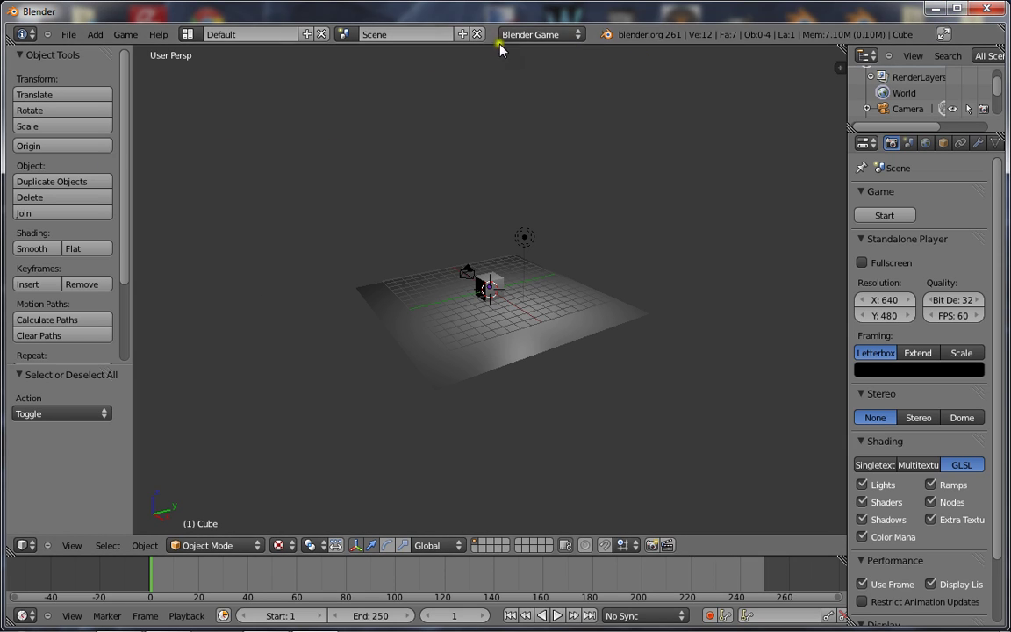
{"action": "left_click", "coordinate": [562, 35]}
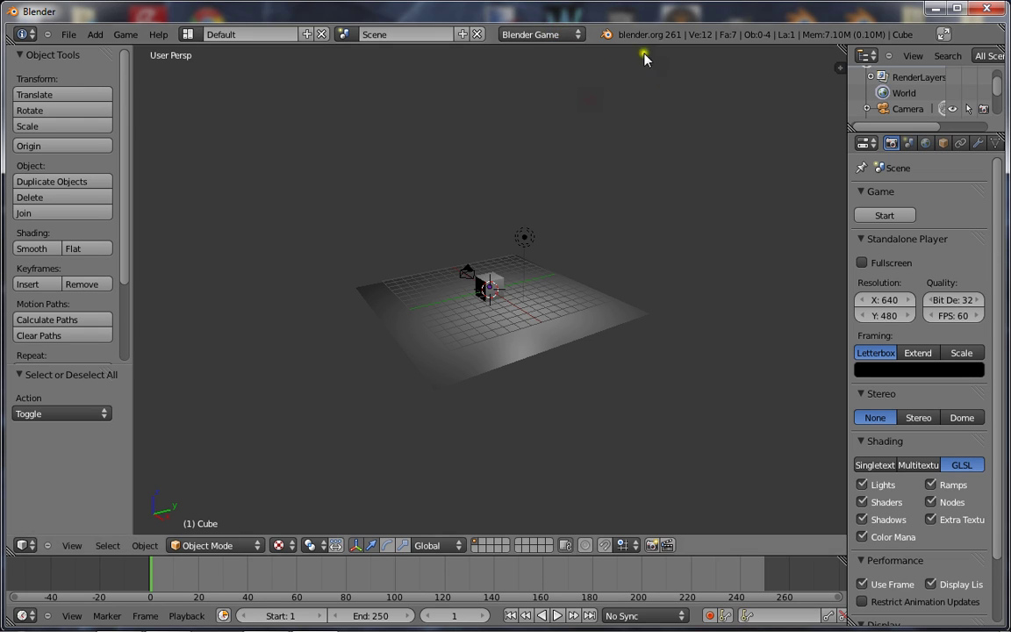
{"action": "left_click", "coordinate": [540, 35]}
{"action": "left_click", "coordinate": [539, 34]}
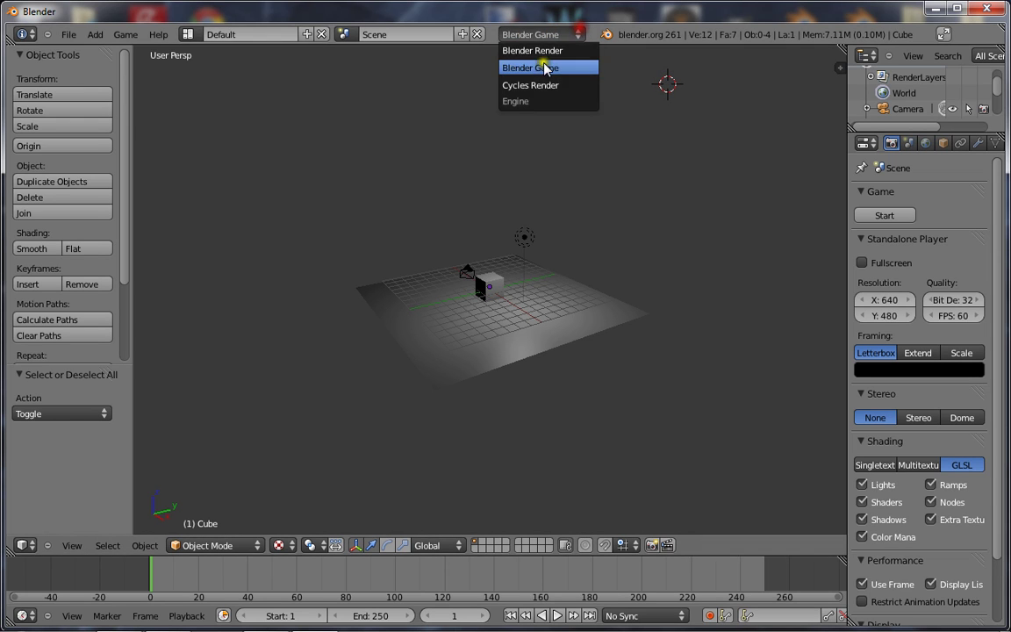
{"action": "left_click", "coordinate": [544, 67]}
Keep GLSL as the viewport shading mode.
{"action": "scroll", "coordinate": [550, 245], "scroll_direction": "up", "scroll_amount": 4}
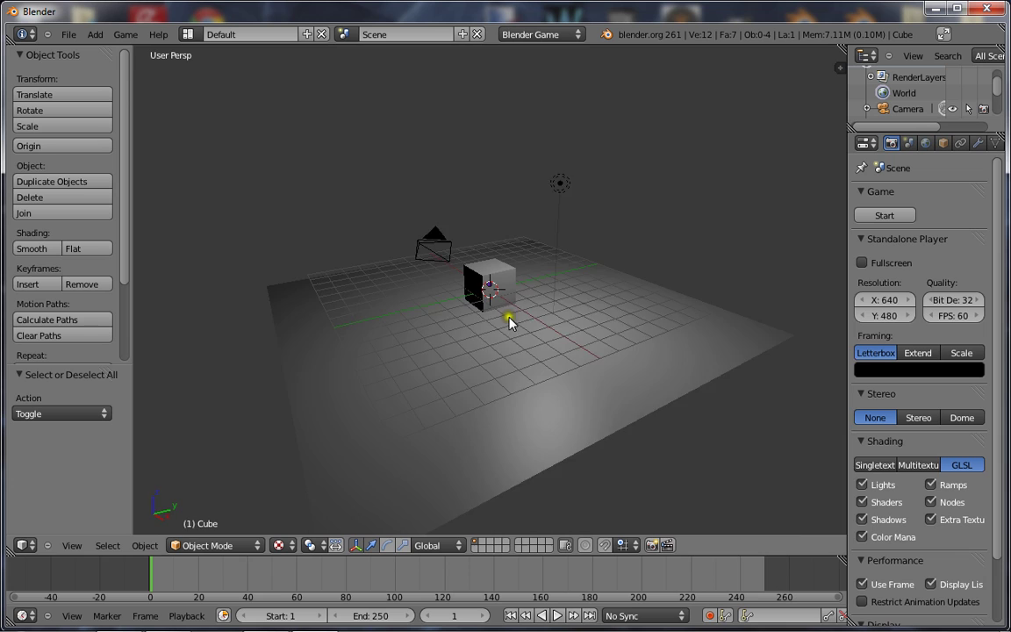
{"action": "scroll", "coordinate": [509, 323], "scroll_direction": "up", "scroll_amount": 7}
{"action": "scroll", "coordinate": [513, 422], "scroll_direction": "down", "scroll_amount": 5}
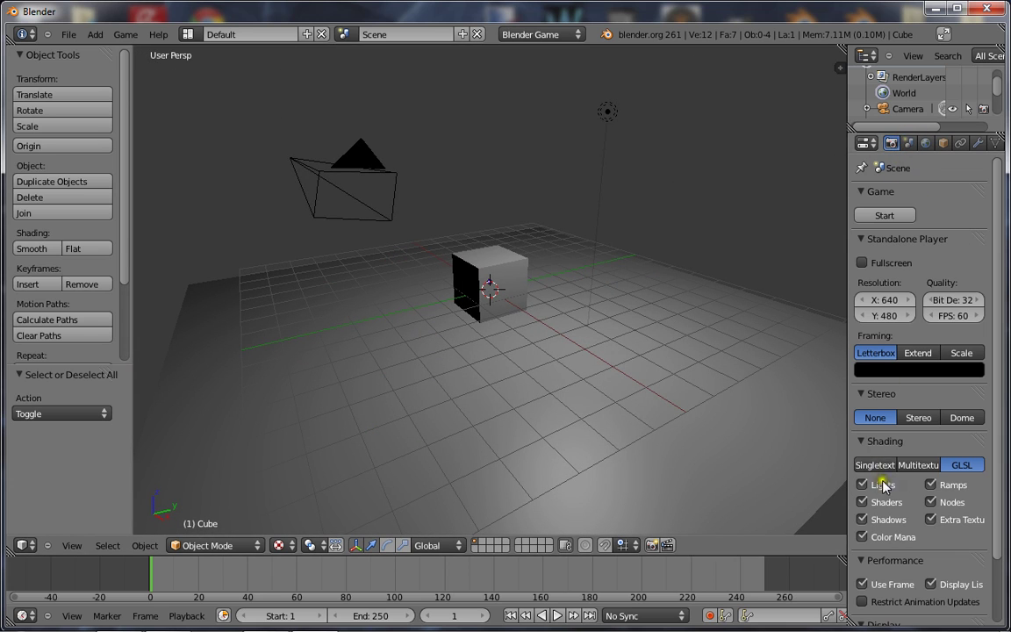
{"action": "left_click", "coordinate": [958, 467]}
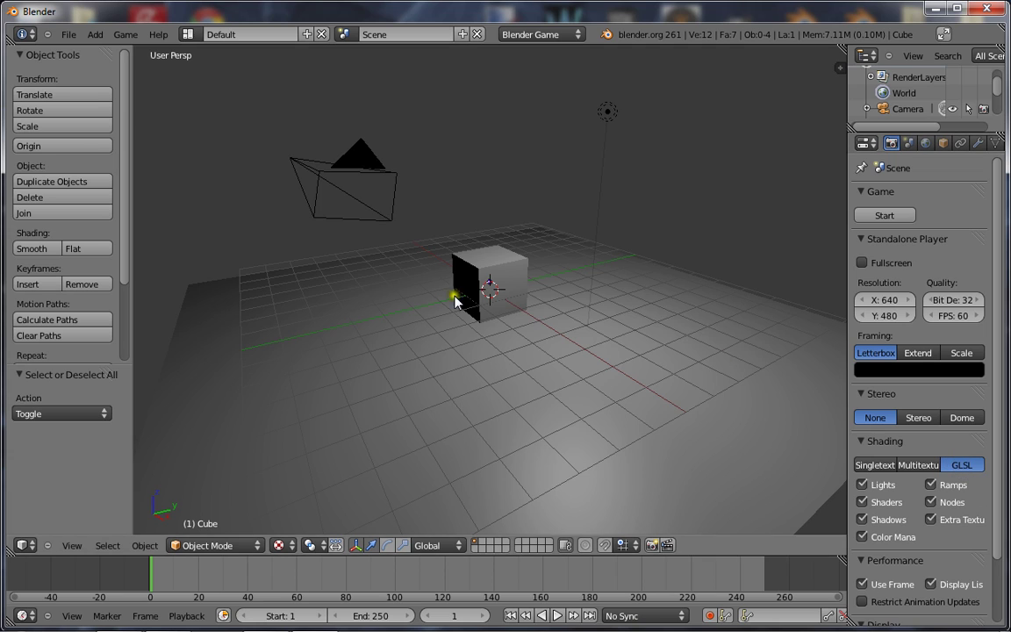
{"action": "scroll", "coordinate": [431, 303], "scroll_direction": "down", "scroll_amount": 5}
{"action": "scroll", "coordinate": [372, 270], "scroll_direction": "up", "scroll_amount": 5}
Select all the default objects and delete them.
{"action": "key", "text": "a"}
{"action": "key", "text": "x"}
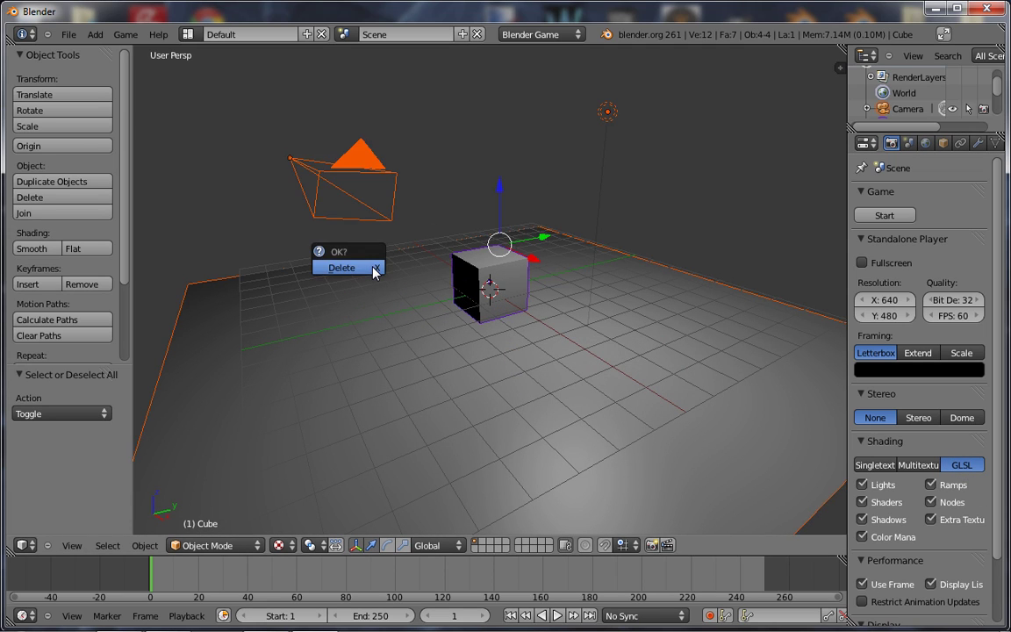
{"action": "left_click", "coordinate": [373, 268]}
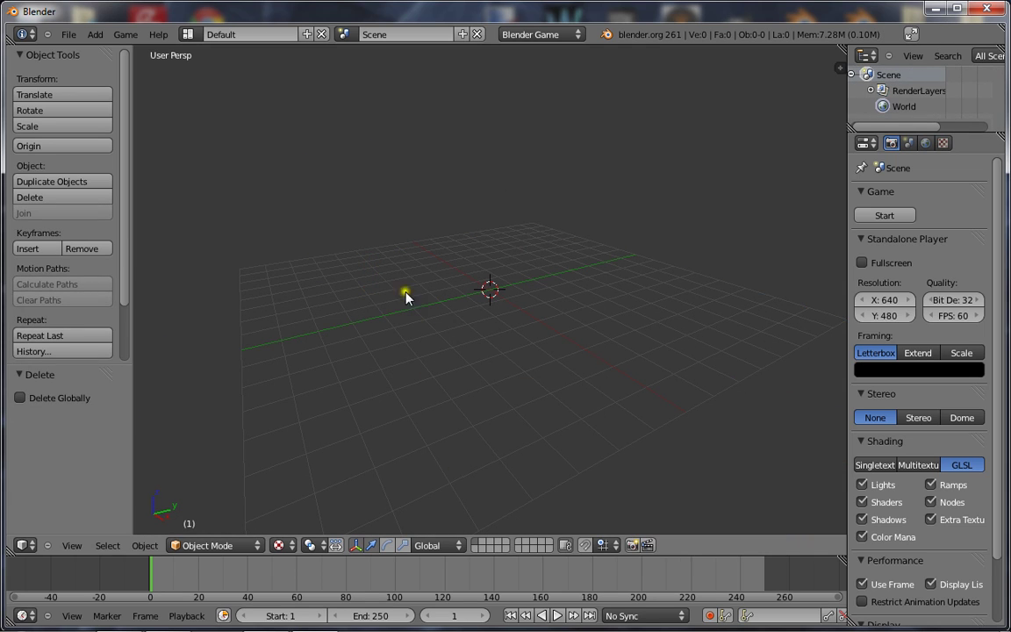
Add a mesh plane and scale it up twice.
{"action": "key", "text": "shift+a"}
{"action": "mouse_move", "coordinate": [410, 297]}
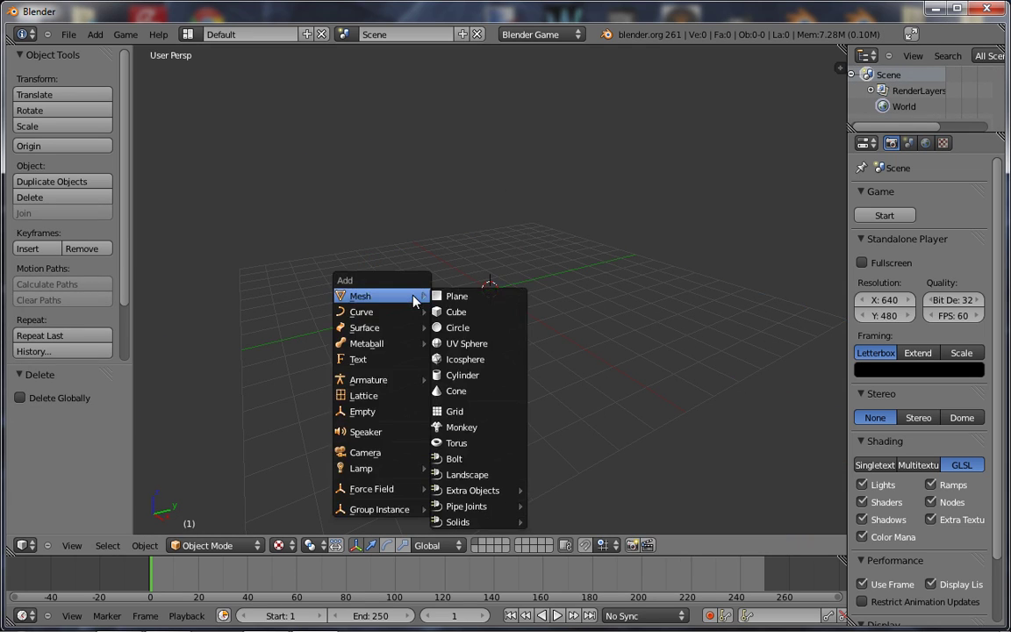
{"action": "left_click", "coordinate": [487, 300]}
{"action": "key", "text": "s"}
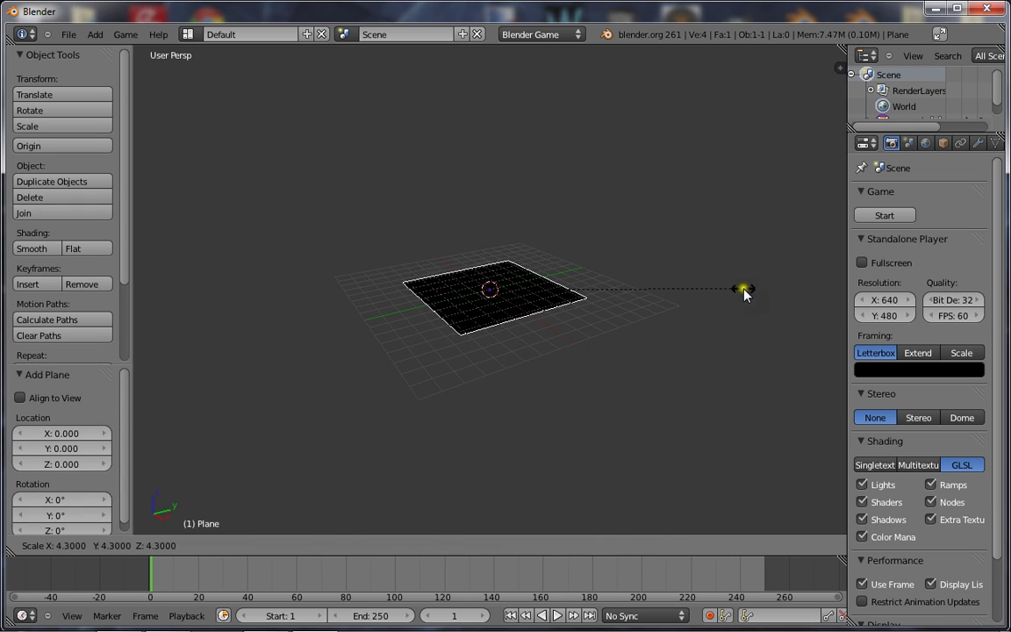
{"action": "left_click", "coordinate": [745, 289]}
{"action": "key", "text": "s"}
{"action": "left_click", "coordinate": [739, 264]}
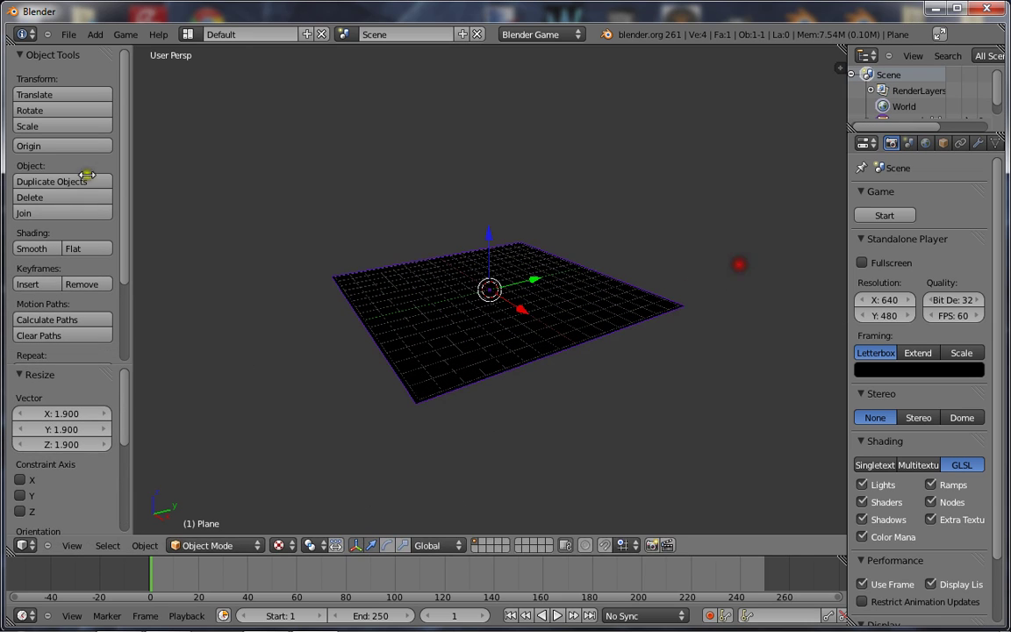
Subdivide the plane twice in Edit Mode, giving 16 faces.
{"action": "key", "text": "Tab"}
{"action": "key", "text": "w"}
{"action": "left_click", "coordinate": [460, 304]}
{"action": "key", "text": "w"}
{"action": "left_click", "coordinate": [460, 305]}
{"action": "key", "text": "Tab"}
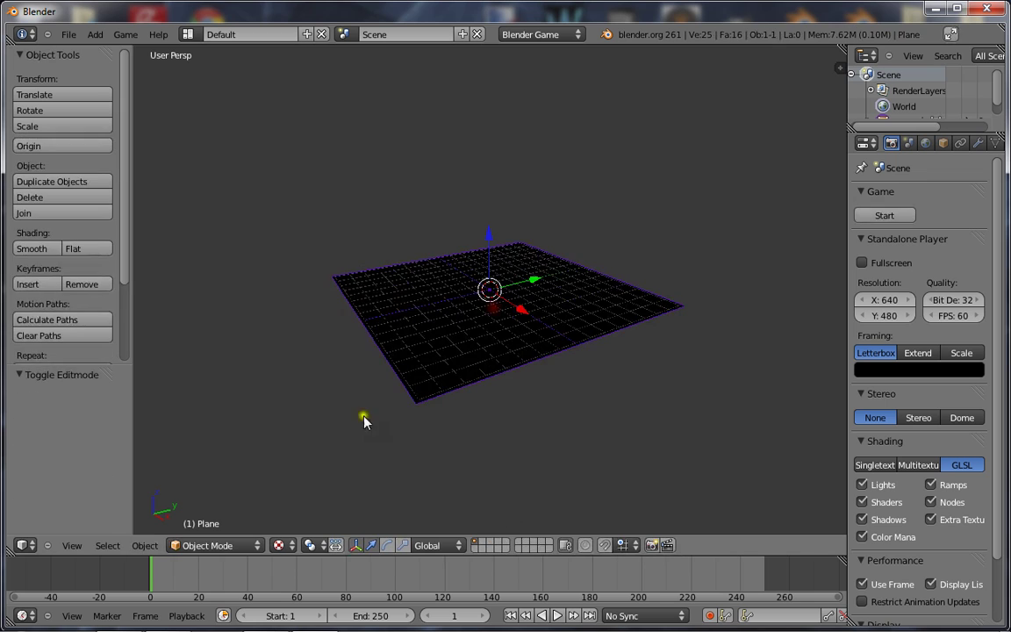
Switch the plane through Sculpt and Edit modes and back to Object Mode.
{"action": "left_click", "coordinate": [224, 545]}
{"action": "left_click", "coordinate": [221, 495]}
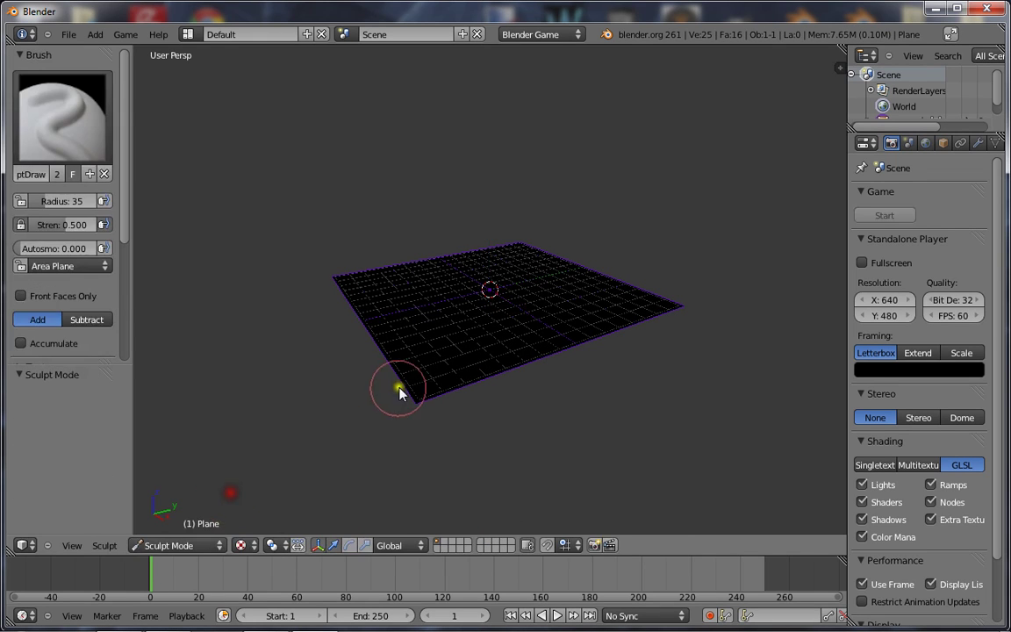
{"action": "key", "text": "Tab"}
{"action": "left_click", "coordinate": [207, 545]}
{"action": "left_click", "coordinate": [210, 534]}
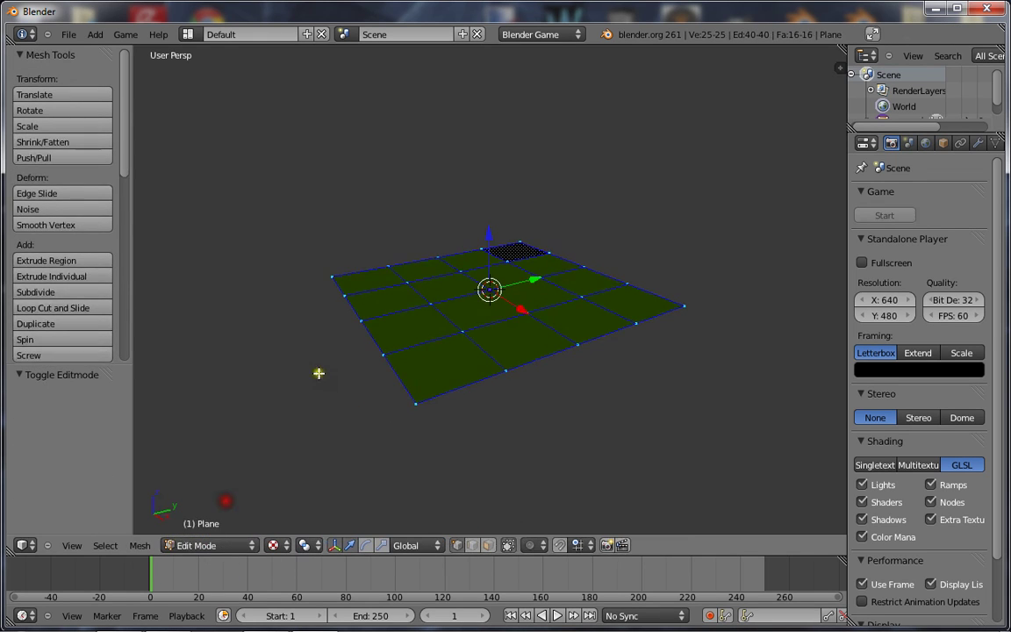
{"action": "scroll", "coordinate": [592, 351], "scroll_direction": "down", "scroll_amount": 1}
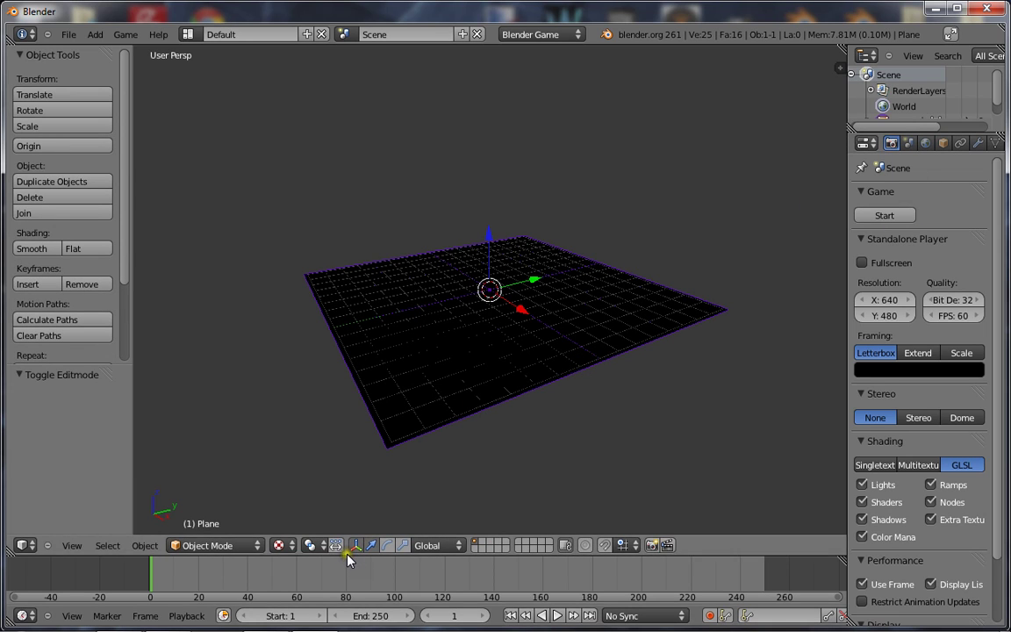
Turn the enlarged timeline into a UV/Image Editor holding a new 1024×1024 UV test grid named Ground.
{"action": "left_click_drag", "start_coordinate": [348, 553], "coordinate": [400, 382]}
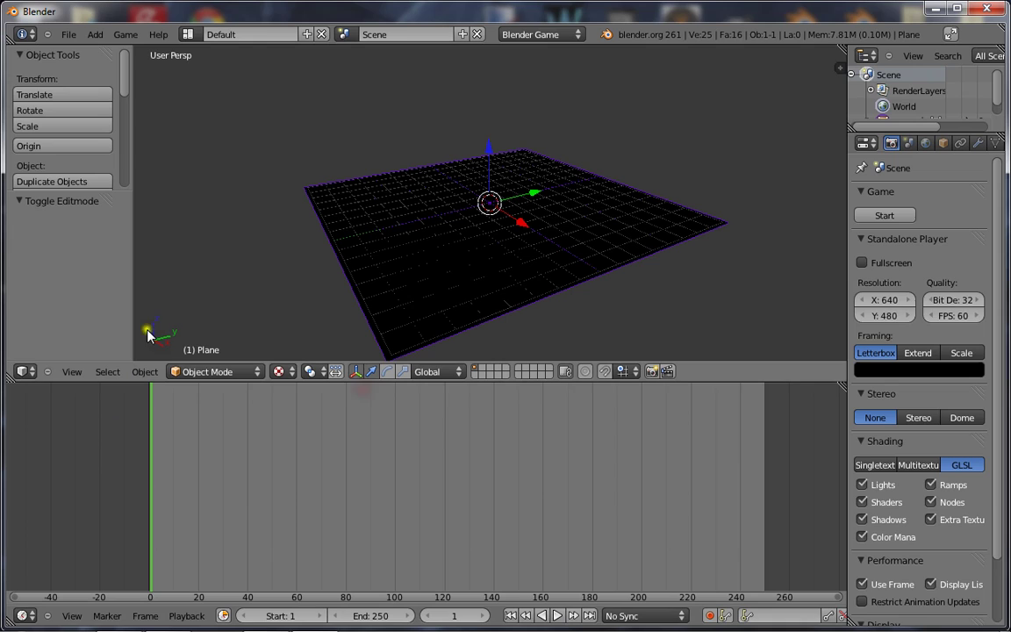
{"action": "left_click_drag", "start_coordinate": [131, 235], "coordinate": [45, 395]}
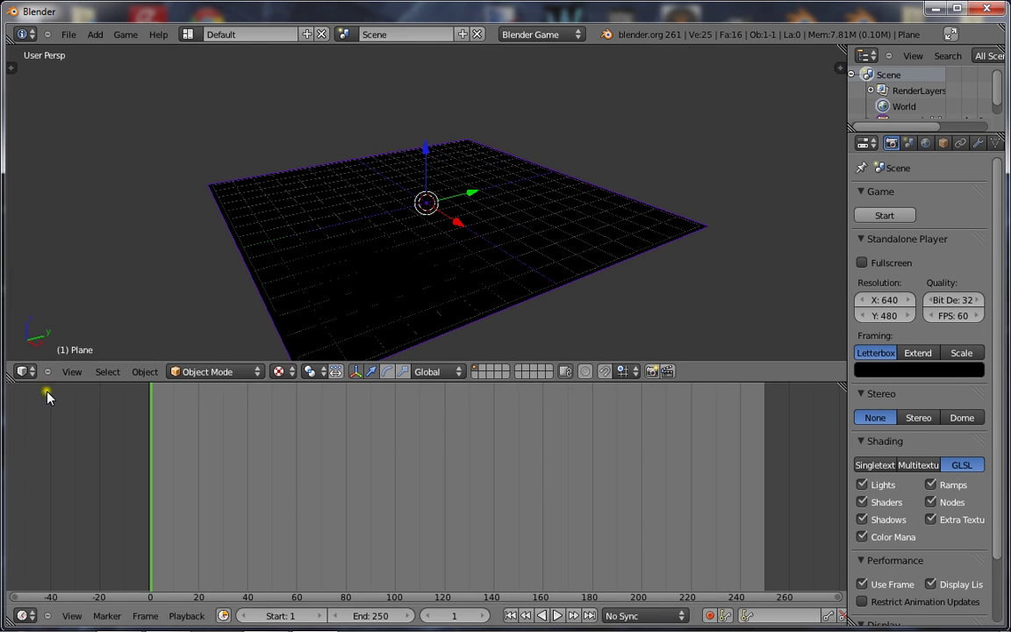
{"action": "left_click", "coordinate": [26, 614]}
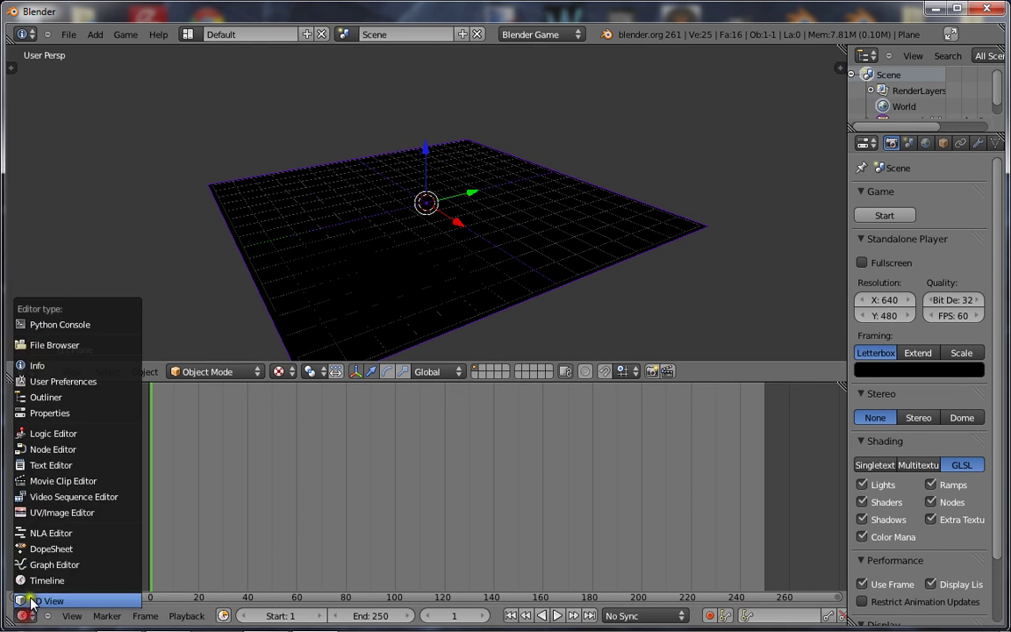
{"action": "left_click", "coordinate": [84, 512]}
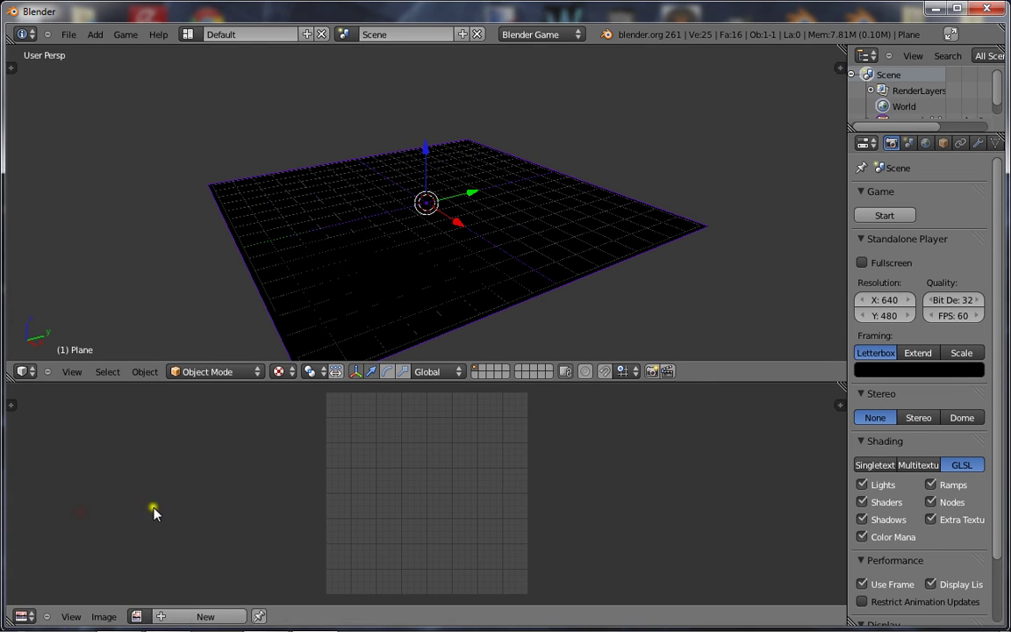
{"action": "left_click", "coordinate": [158, 617]}
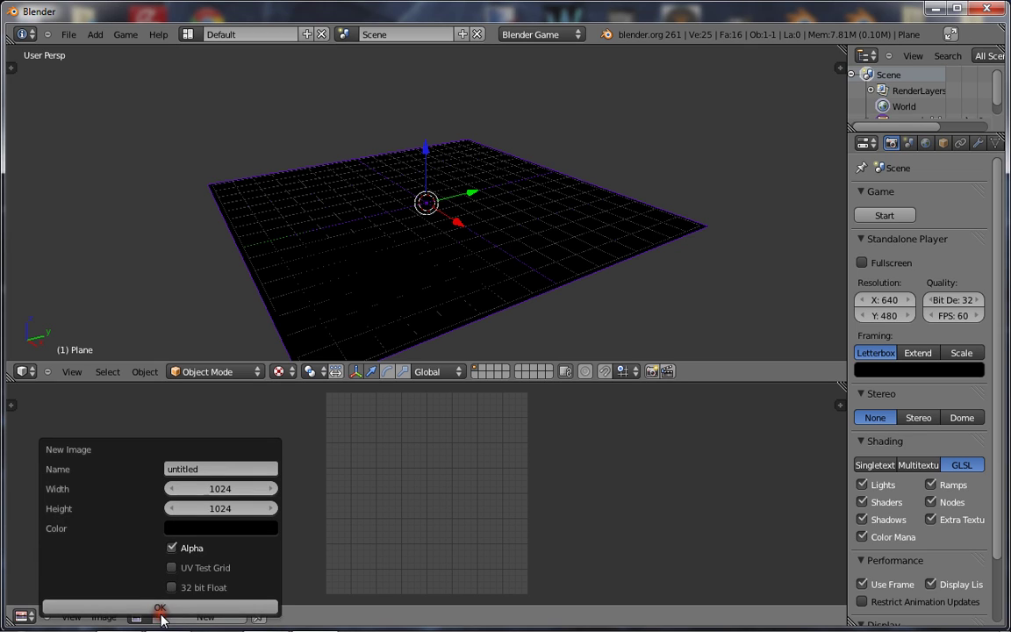
{"action": "left_click", "coordinate": [173, 568]}
{"action": "left_click", "coordinate": [216, 466]}
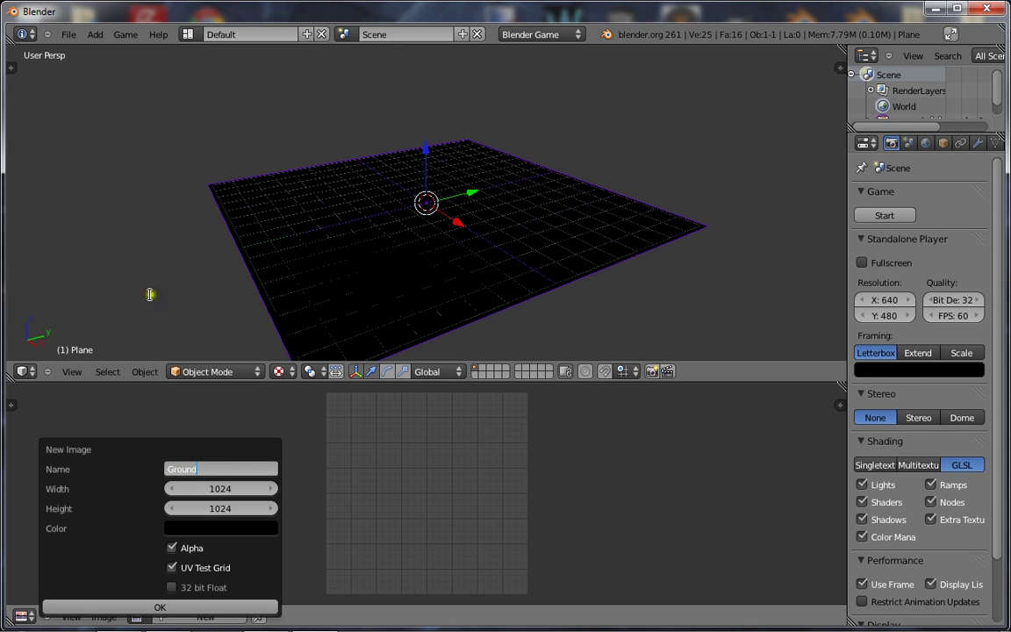
{"action": "left_click", "coordinate": [149, 606]}
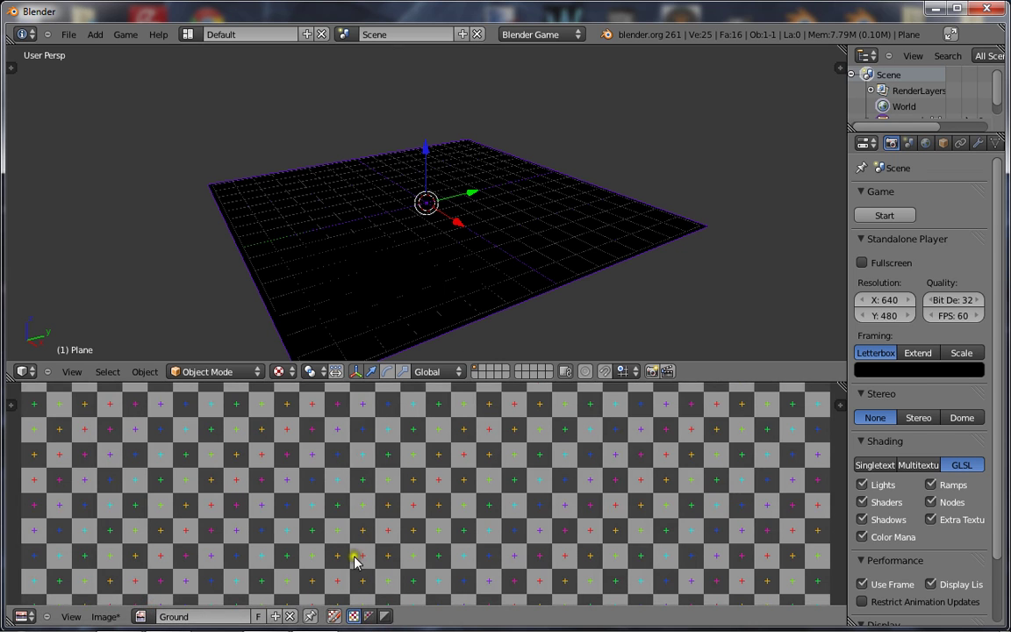
Add a point lamp and raise it above the plane.
{"action": "scroll", "coordinate": [263, 500], "scroll_direction": "down", "scroll_amount": 5}
{"action": "scroll", "coordinate": [402, 506], "scroll_direction": "up", "scroll_amount": 5}
{"action": "scroll", "coordinate": [394, 221], "scroll_direction": "down", "scroll_amount": 2}
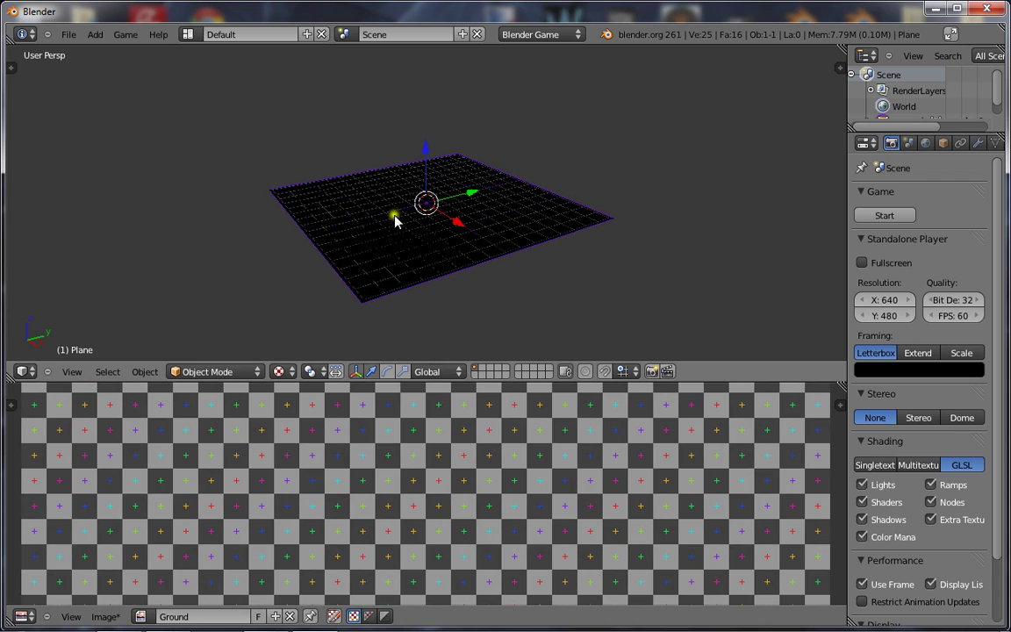
{"action": "key", "text": "shift+a"}
{"action": "mouse_move", "coordinate": [439, 403]}
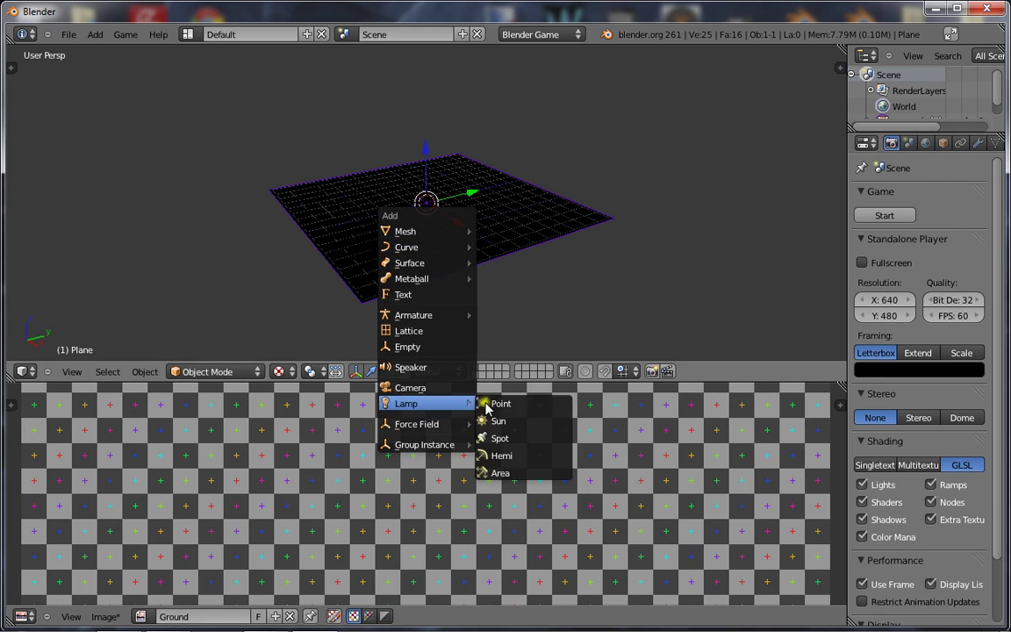
{"action": "left_click", "coordinate": [487, 405]}
{"action": "left_click_drag", "start_coordinate": [436, 153], "coordinate": [426, 55]}
Give the plane a new material, Material.001, and widen the Properties area.
{"action": "right_click", "coordinate": [402, 208]}
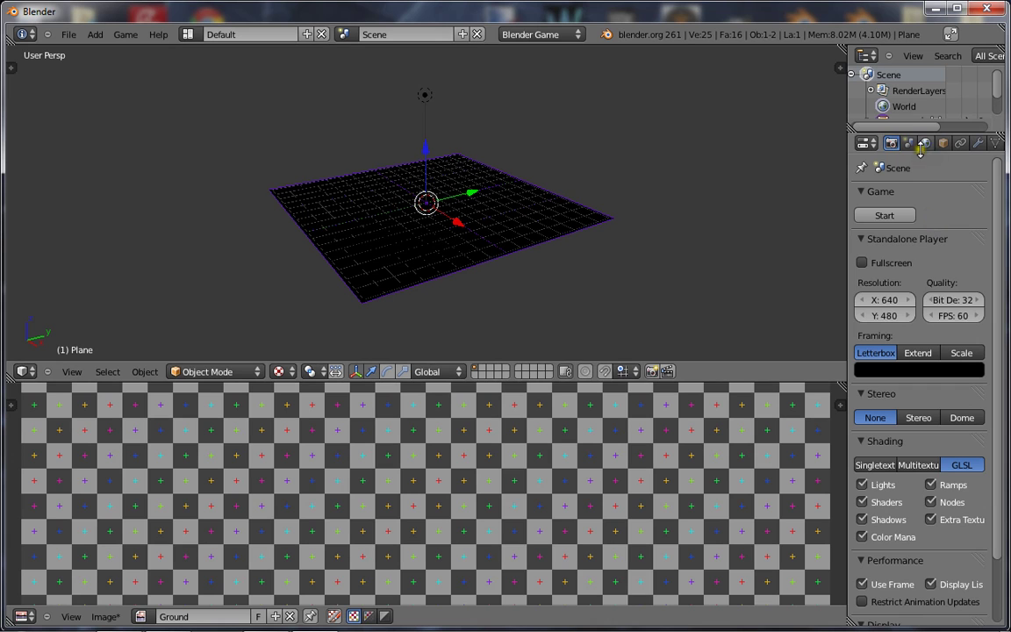
{"action": "left_click", "coordinate": [981, 143]}
{"action": "left_click", "coordinate": [904, 248]}
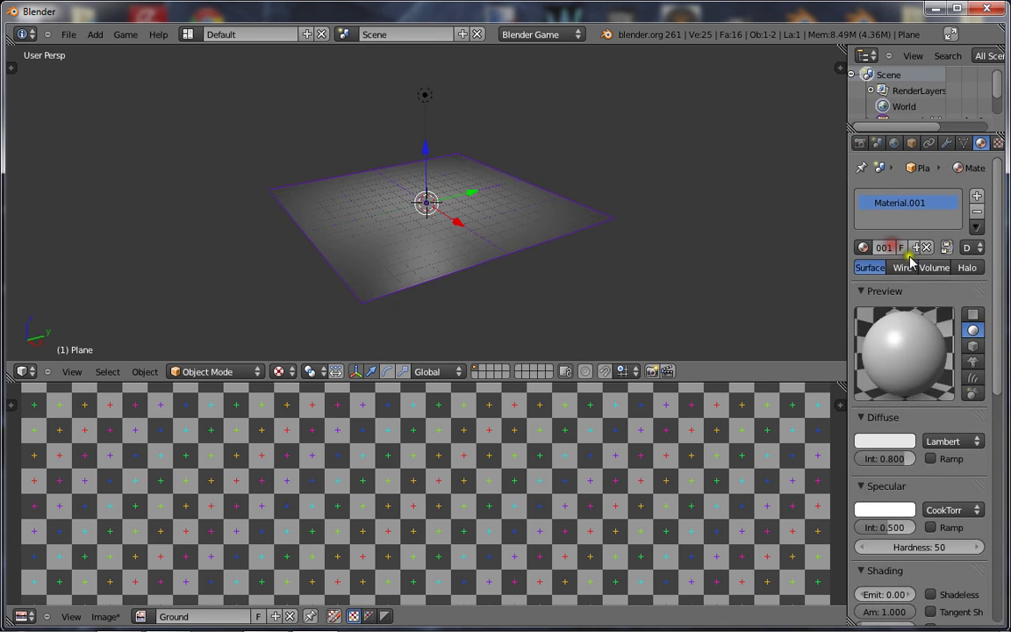
{"action": "middle_click_drag", "start_coordinate": [263, 219], "coordinate": [397, 327]}
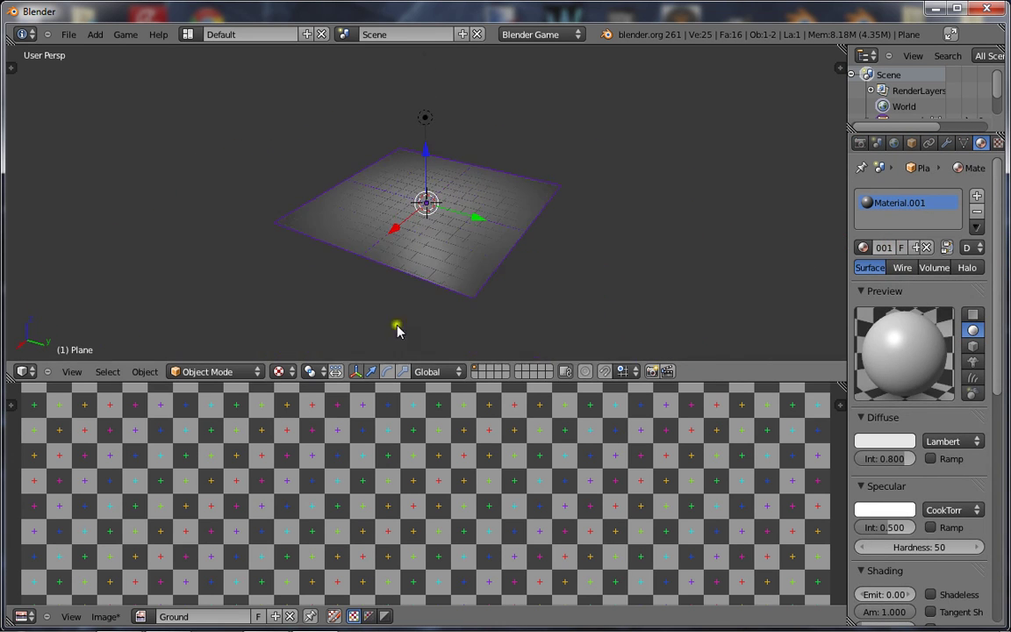
{"action": "scroll", "coordinate": [327, 451], "scroll_direction": "down", "scroll_amount": 4}
{"action": "middle_click_drag", "start_coordinate": [645, 287], "coordinate": [739, 281], "text": "ctrl"}
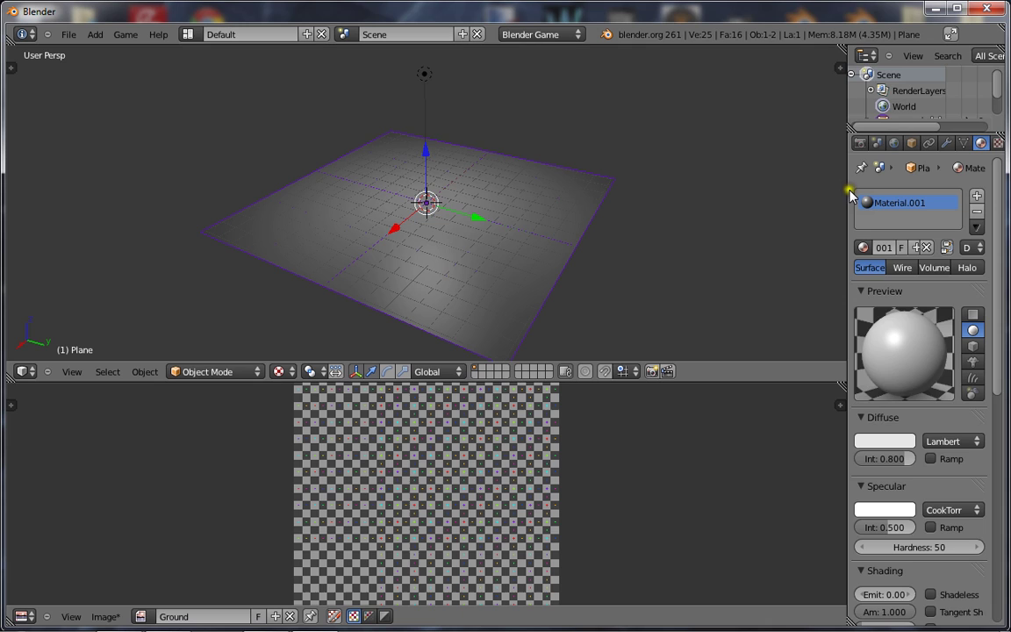
{"action": "left_click_drag", "start_coordinate": [847, 189], "coordinate": [703, 189]}
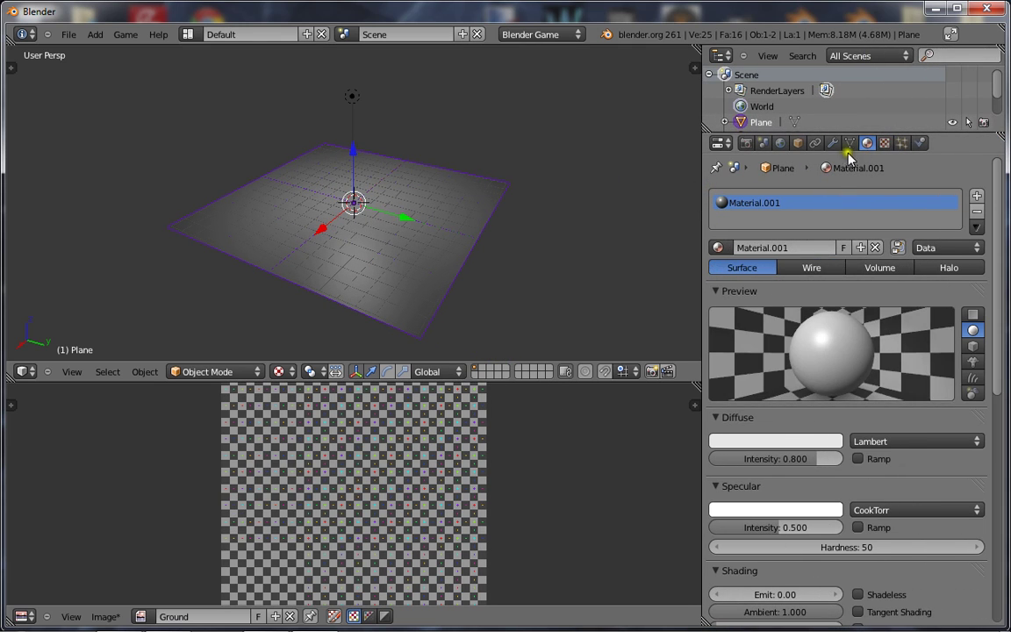
Add an Image or Movie texture to the material that uses the Ground image.
{"action": "left_click", "coordinate": [882, 144]}
{"action": "left_click", "coordinate": [767, 309]}
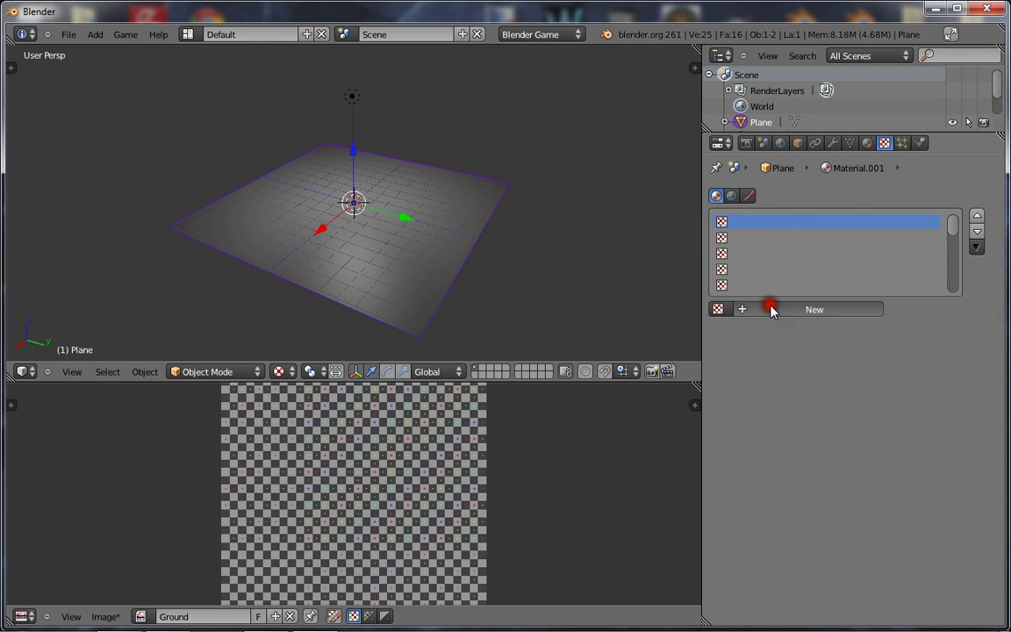
{"action": "left_click", "coordinate": [825, 329]}
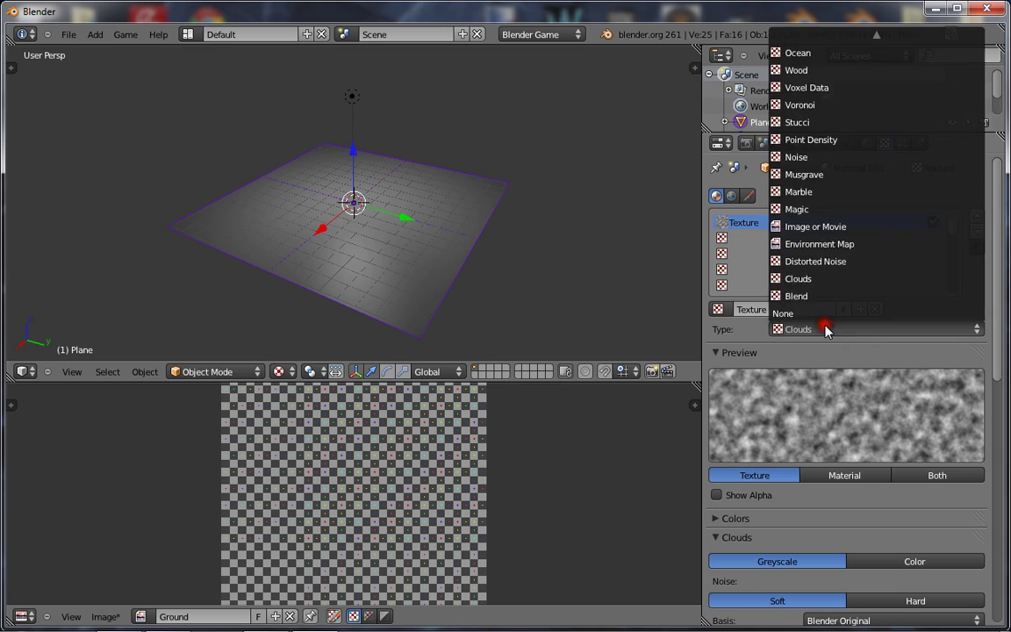
{"action": "left_click", "coordinate": [840, 228]}
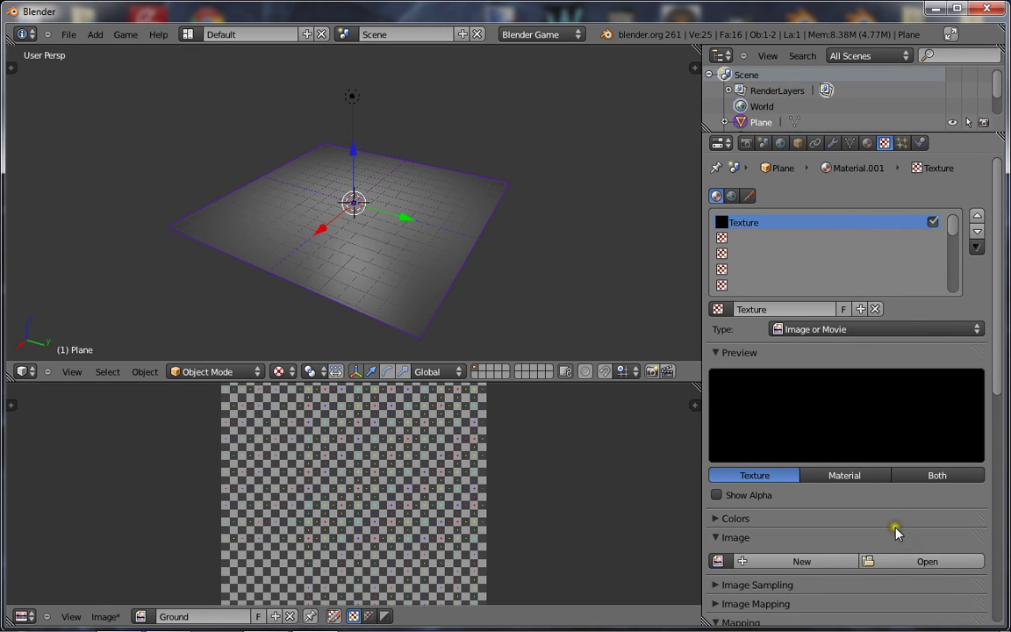
{"action": "left_click", "coordinate": [718, 561]}
{"action": "left_click", "coordinate": [754, 395]}
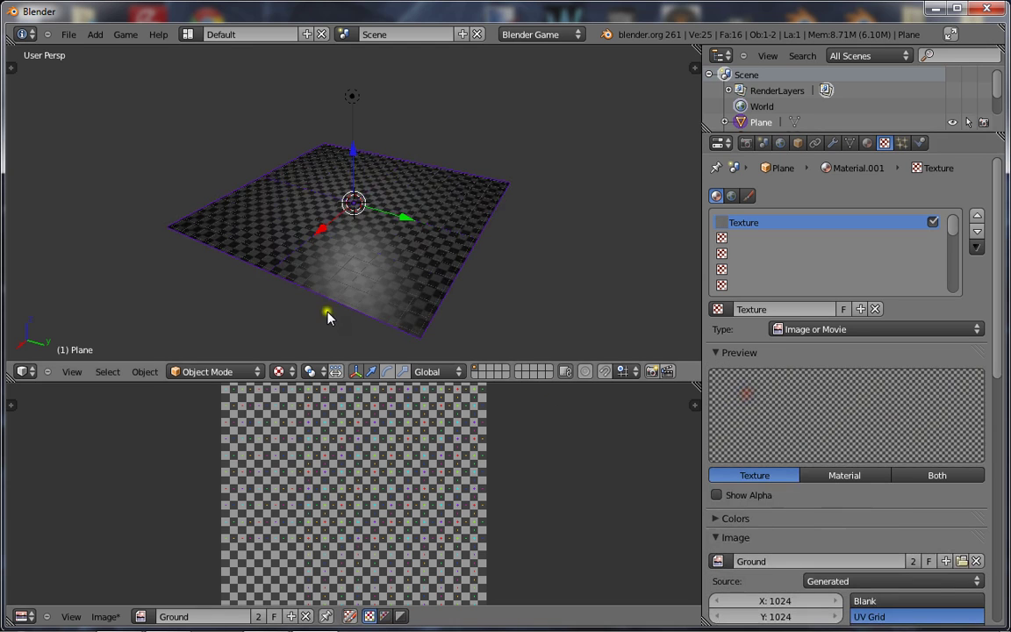
Set the texture's mapping coordinates to UV.
{"action": "scroll", "coordinate": [580, 305], "scroll_direction": "up", "scroll_amount": 3}
{"action": "scroll", "coordinate": [901, 463], "scroll_direction": "down", "scroll_amount": 5}
{"action": "scroll", "coordinate": [895, 469], "scroll_direction": "down", "scroll_amount": 1}
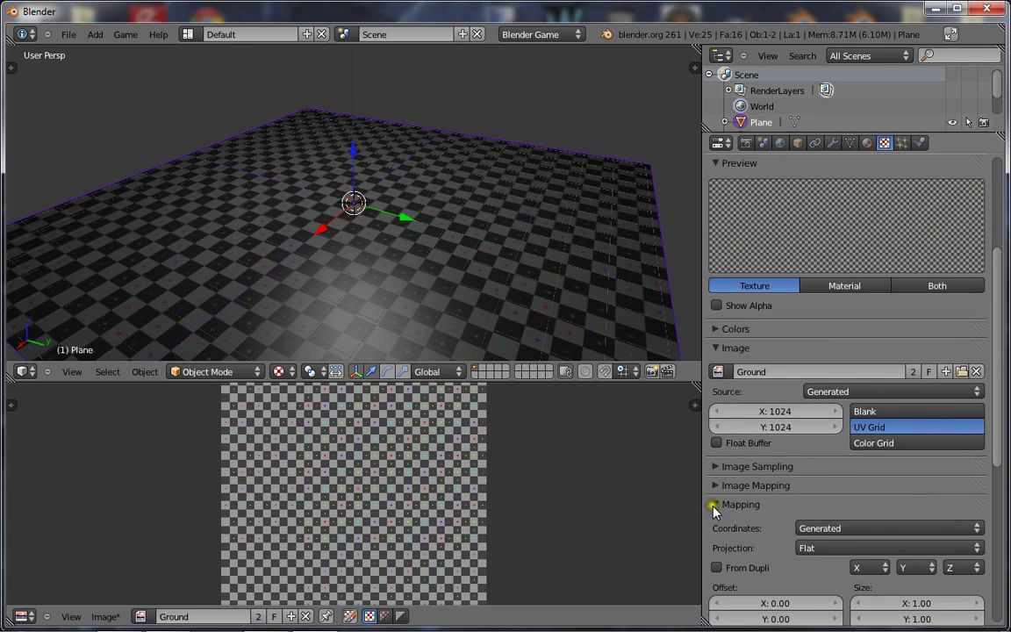
{"action": "left_click", "coordinate": [885, 527]}
{"action": "left_click", "coordinate": [877, 456]}
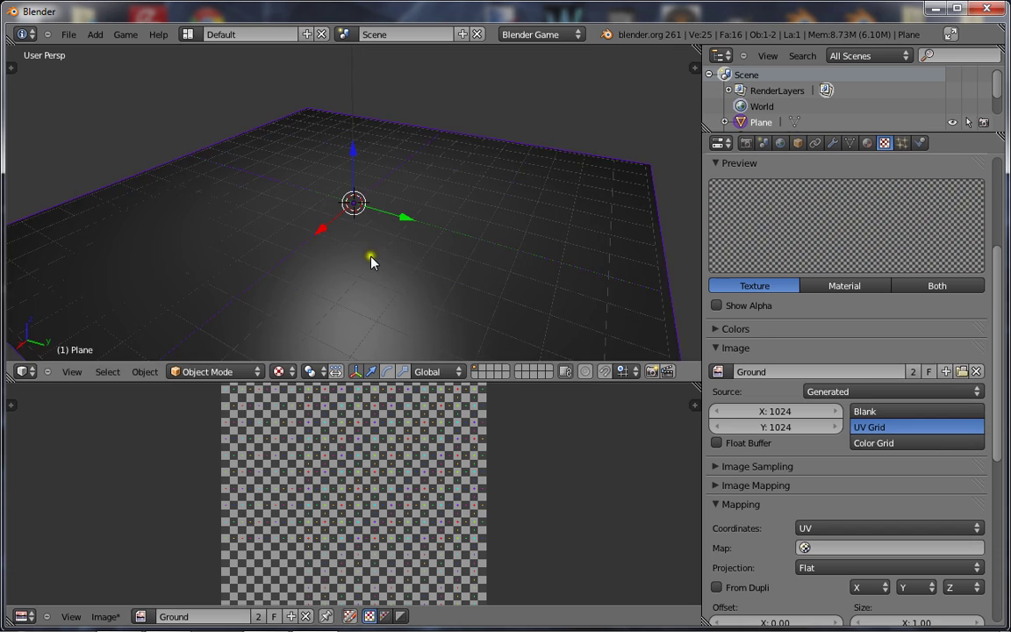
{"action": "scroll", "coordinate": [370, 260], "scroll_direction": "down", "scroll_amount": 2}
Unwrap the plane's UVs in Edit Mode, then return to Object Mode to view the grid.
{"action": "key", "text": "Tab"}
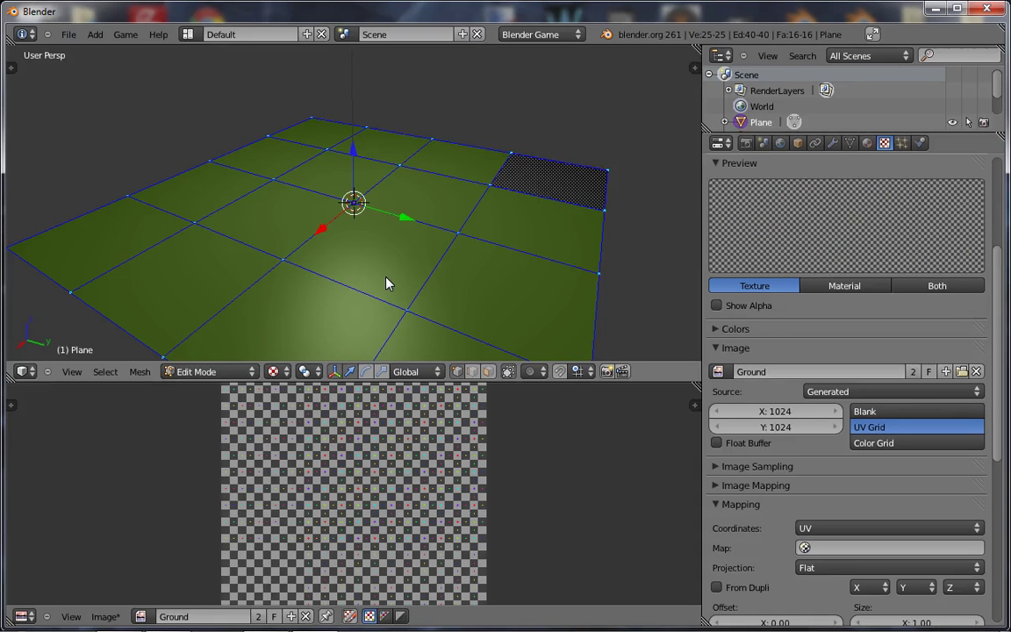
{"action": "key", "text": "u"}
{"action": "left_click", "coordinate": [386, 281]}
{"action": "key", "text": "Tab"}
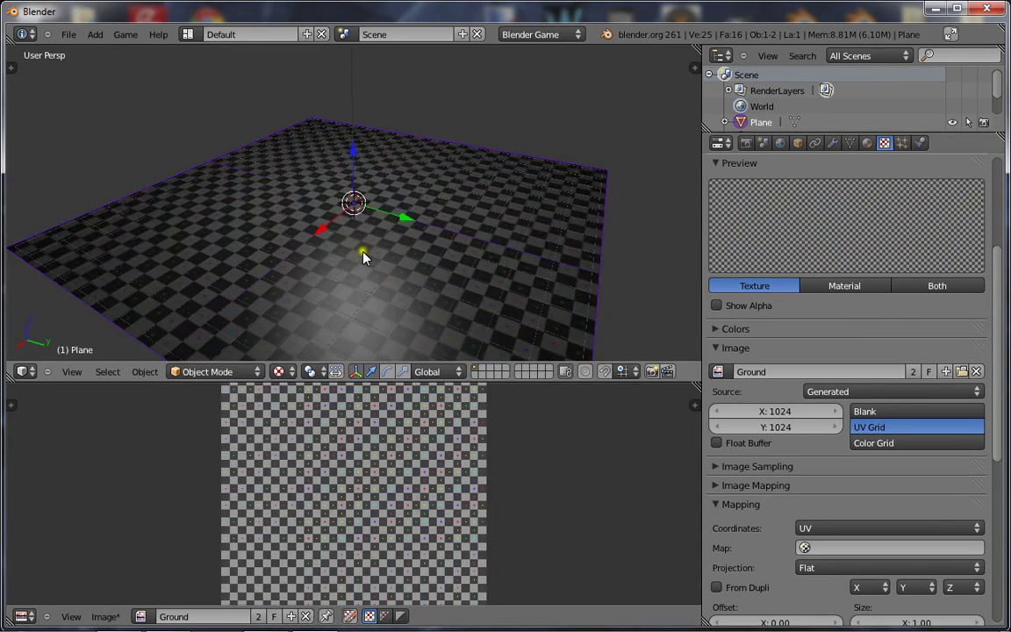
{"action": "middle_click_drag", "start_coordinate": [363, 255], "coordinate": [525, 343]}
Create an Image or Movie texture with UV coordinates in the second texture slot.
{"action": "scroll", "coordinate": [310, 500], "scroll_direction": "down", "scroll_amount": 2}
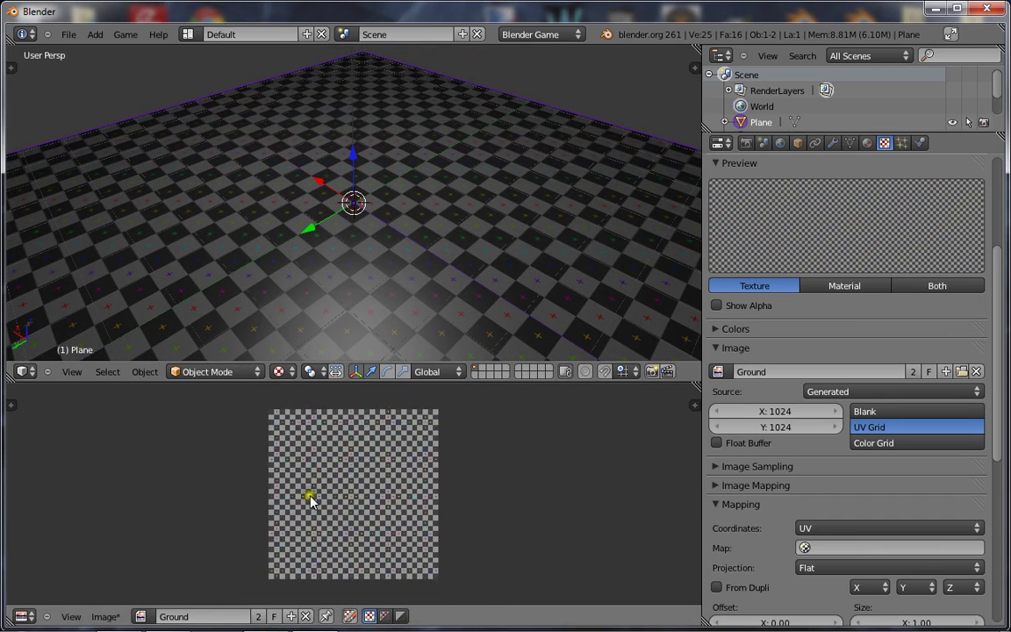
{"action": "scroll", "coordinate": [858, 339], "scroll_direction": "up", "scroll_amount": 5}
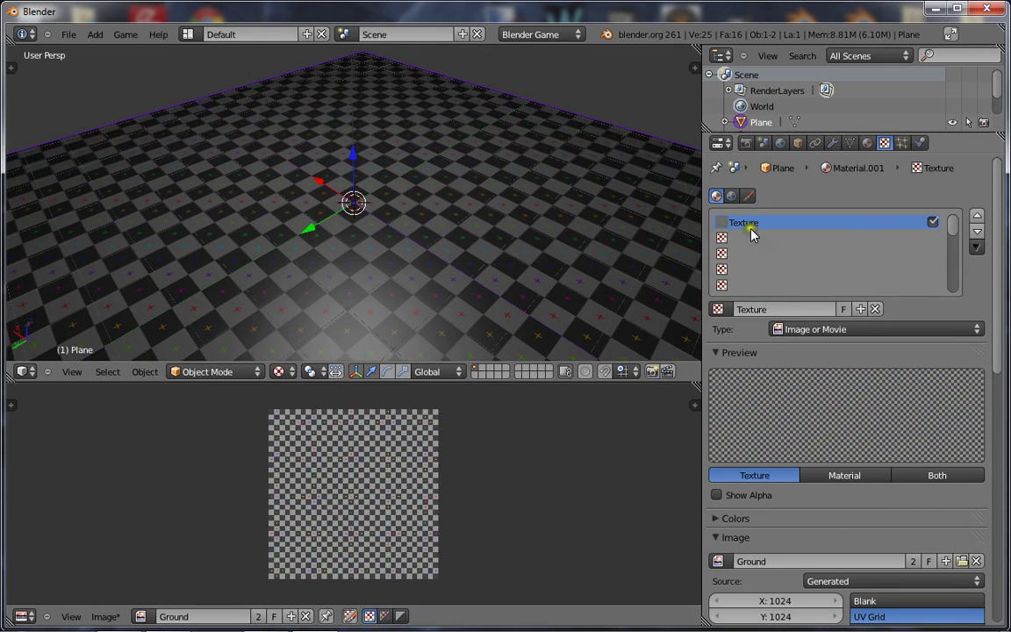
{"action": "left_click", "coordinate": [755, 238]}
{"action": "left_click", "coordinate": [777, 309]}
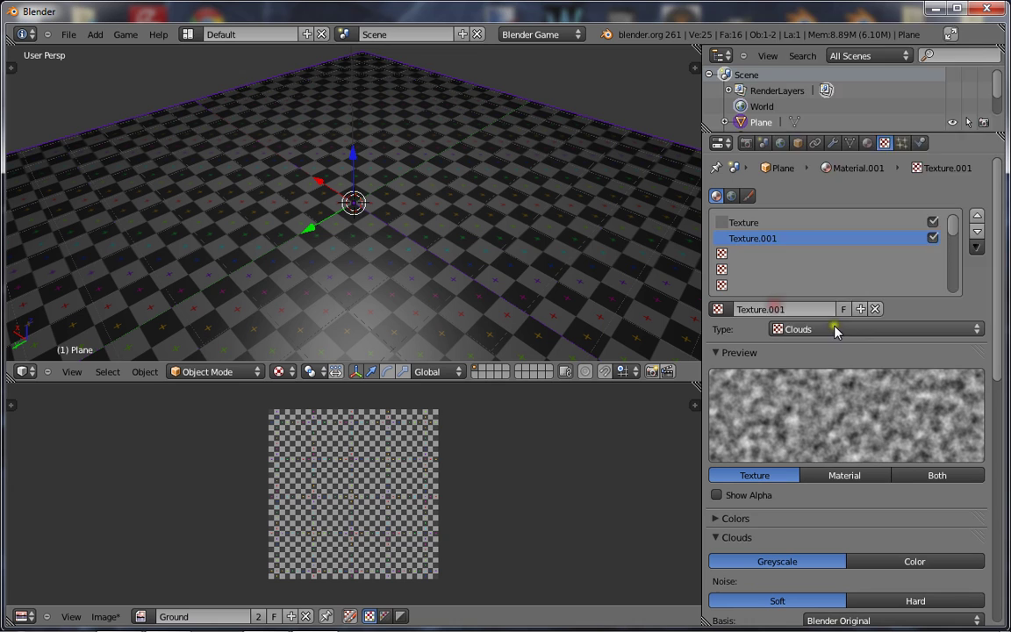
{"action": "left_click", "coordinate": [834, 329]}
{"action": "left_click", "coordinate": [821, 226]}
{"action": "scroll", "coordinate": [891, 435], "scroll_direction": "down", "scroll_amount": 4}
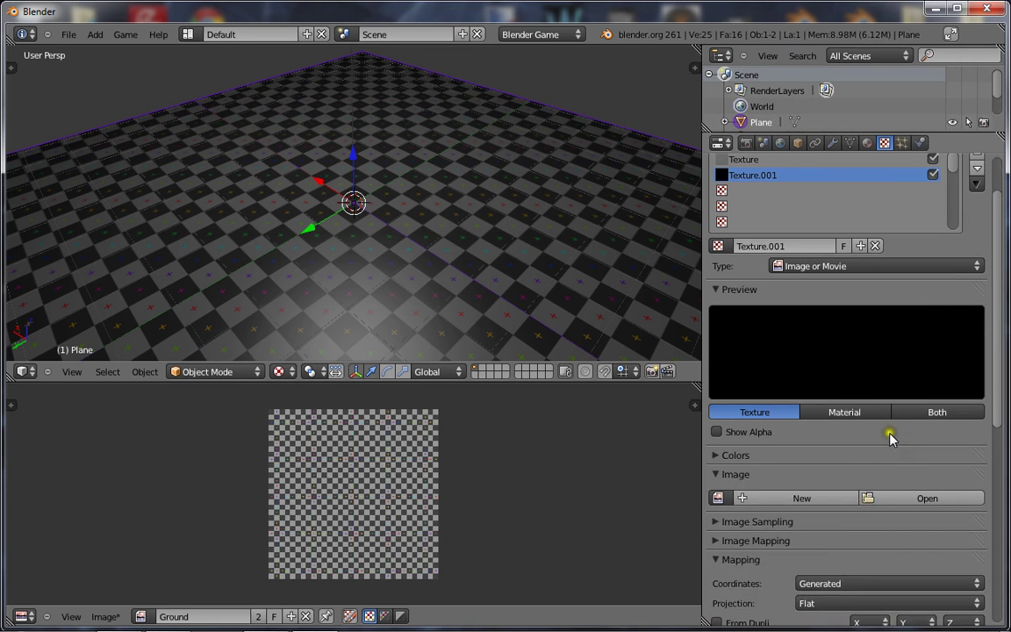
{"action": "left_click", "coordinate": [873, 518]}
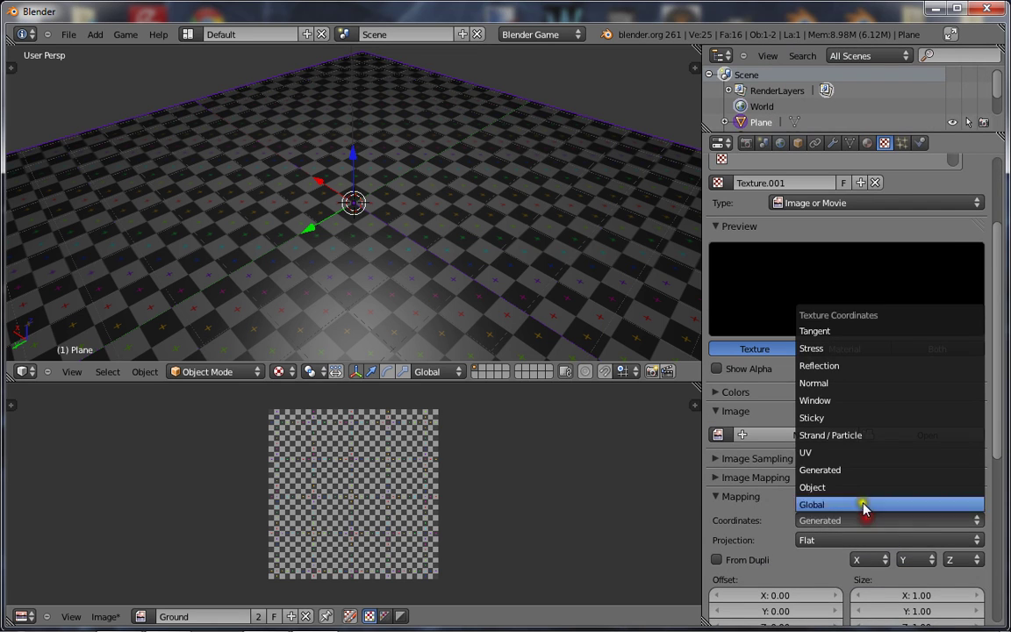
{"action": "left_click", "coordinate": [857, 451]}
Load hazard_stripes.png from Textures/ground into Texture.001.
{"action": "left_click", "coordinate": [895, 439]}
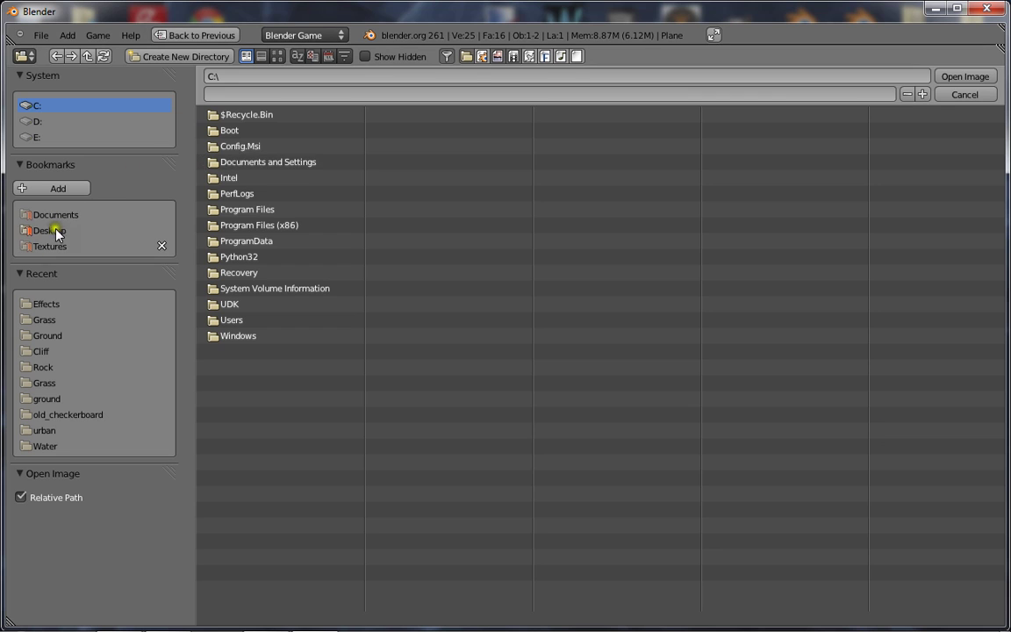
{"action": "left_click", "coordinate": [43, 247]}
{"action": "left_click", "coordinate": [250, 178]}
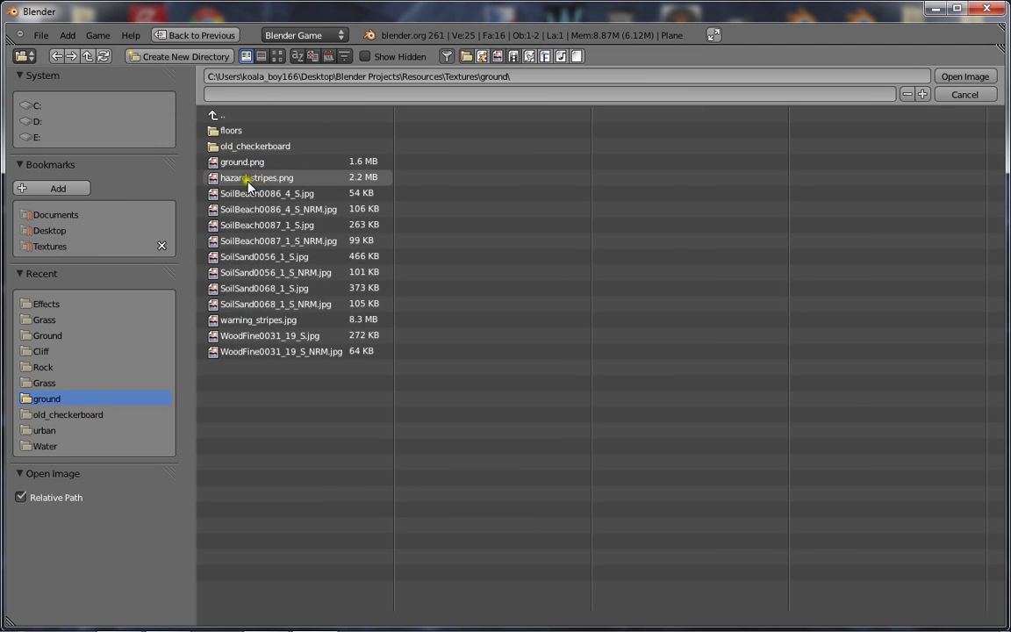
{"action": "left_click", "coordinate": [277, 179]}
{"action": "left_click", "coordinate": [951, 76]}
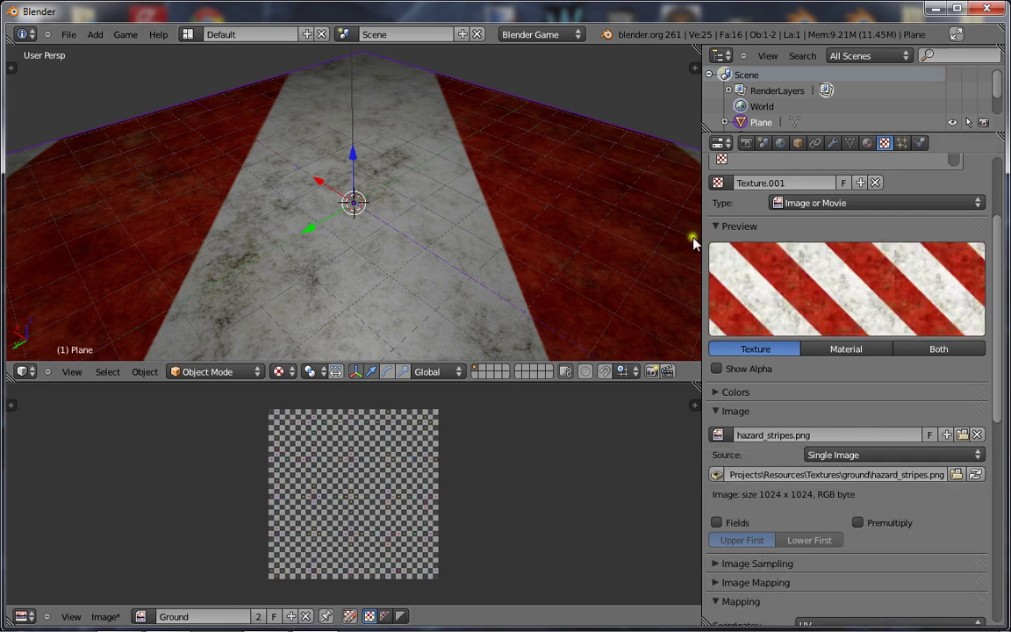
Disable Texture.001 so the plane keeps showing the Ground checker.
{"action": "scroll", "coordinate": [767, 329], "scroll_direction": "down", "scroll_amount": 2}
{"action": "scroll", "coordinate": [767, 209], "scroll_direction": "up", "scroll_amount": 5}
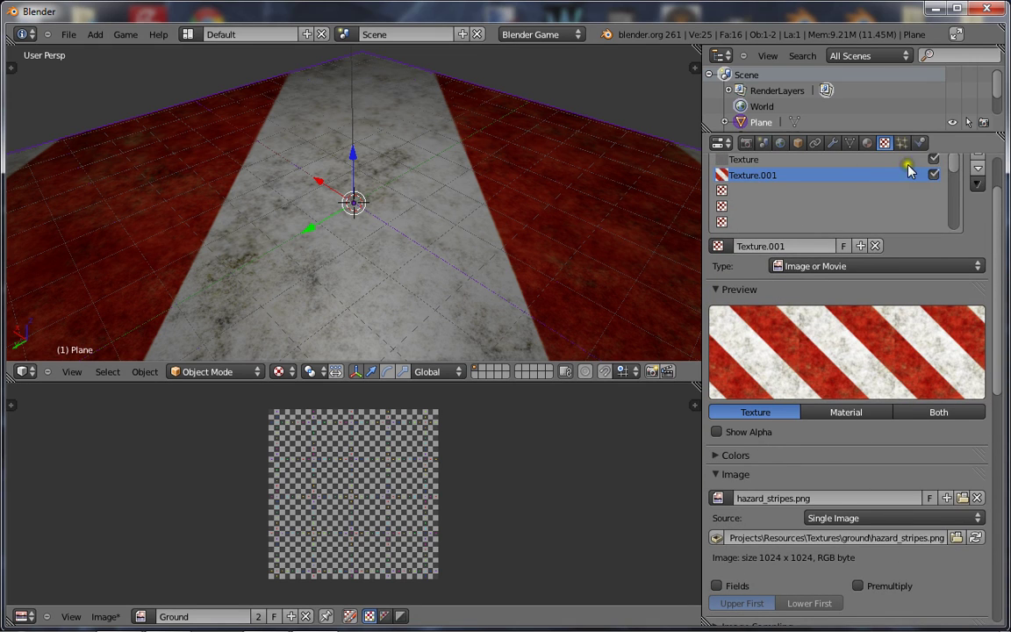
{"action": "scroll", "coordinate": [939, 178], "scroll_direction": "up", "scroll_amount": 1}
{"action": "left_click", "coordinate": [934, 207]}
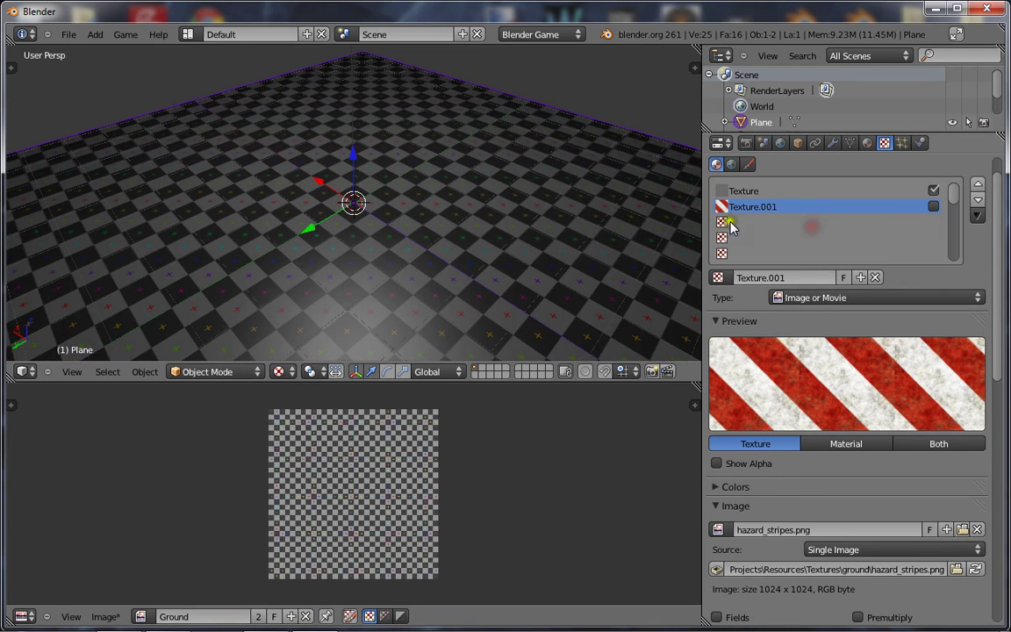
{"action": "left_click", "coordinate": [756, 191]}
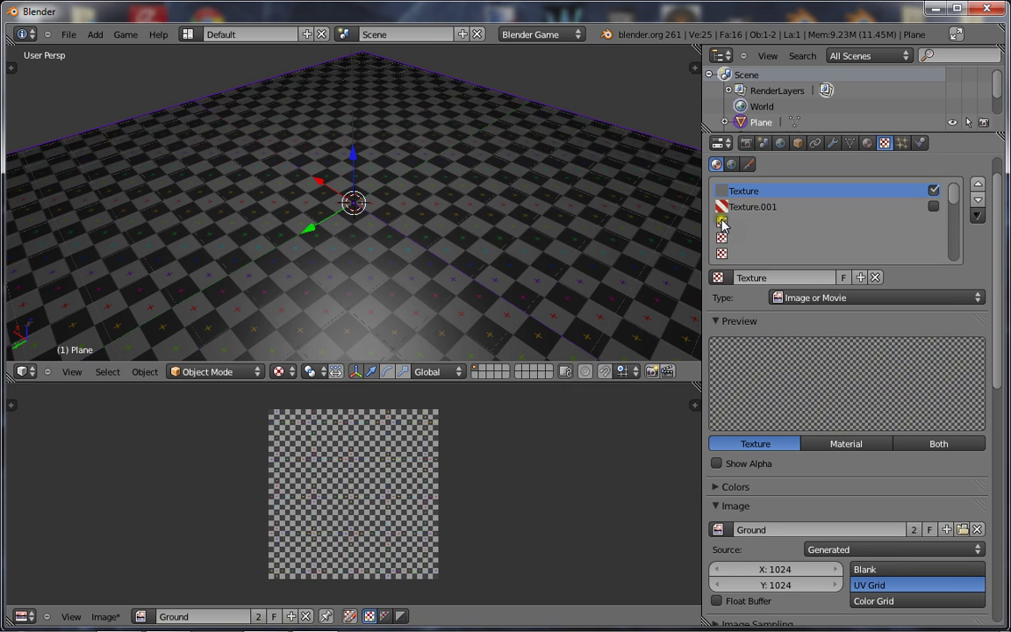
{"action": "left_click", "coordinate": [769, 207]}
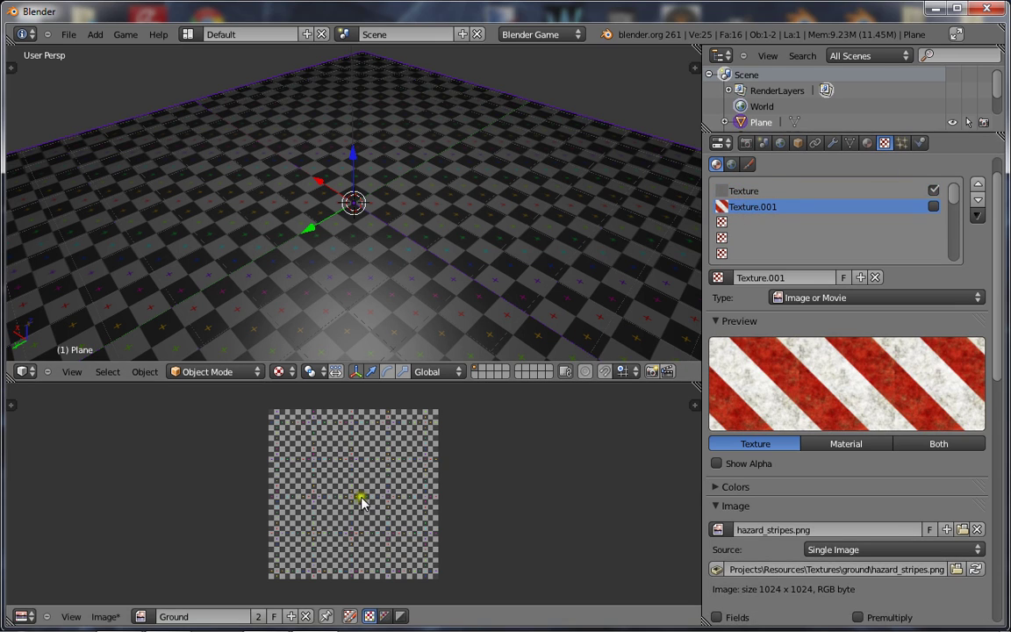
Create Texture.002 in the third slot as an Image or Movie texture with UV coordinates.
{"action": "left_click", "coordinate": [728, 223]}
{"action": "left_click", "coordinate": [823, 276]}
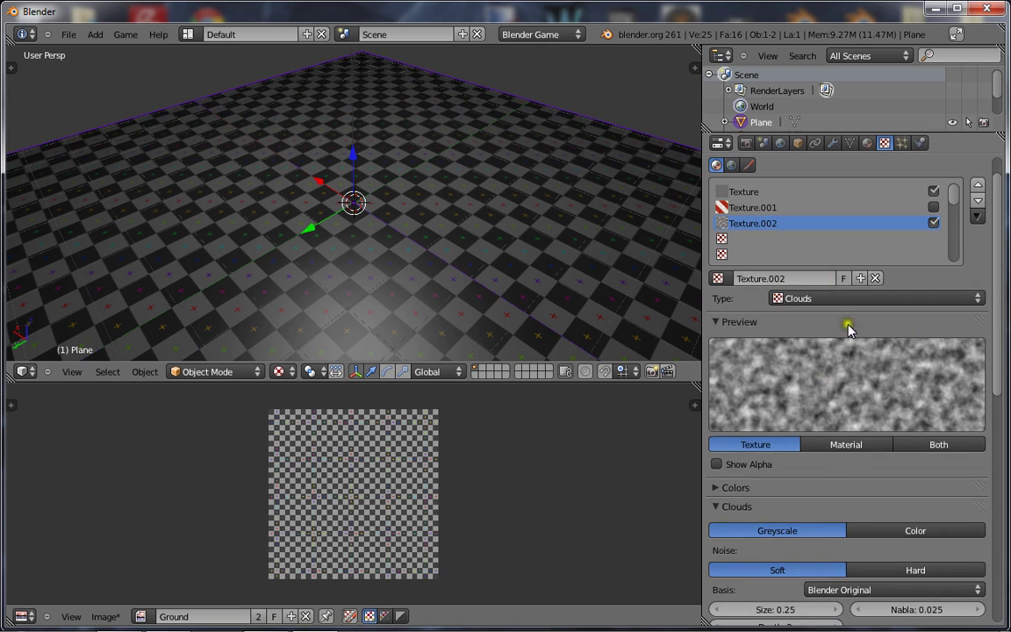
{"action": "left_click", "coordinate": [806, 298]}
{"action": "left_click", "coordinate": [813, 383]}
{"action": "scroll", "coordinate": [892, 501], "scroll_direction": "down", "scroll_amount": 3}
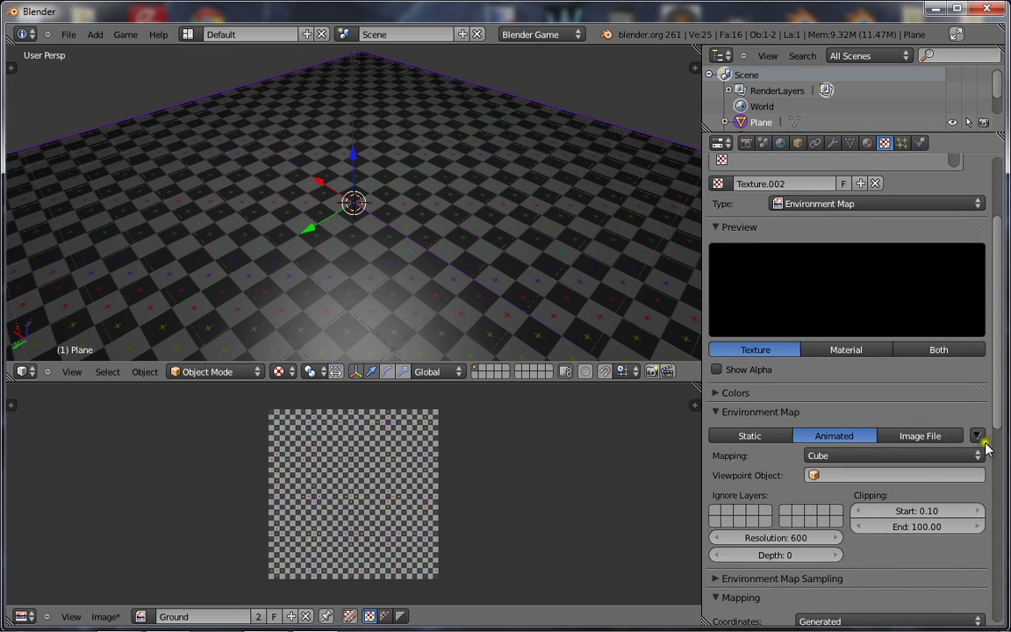
{"action": "scroll", "coordinate": [794, 383], "scroll_direction": "down", "scroll_amount": 4}
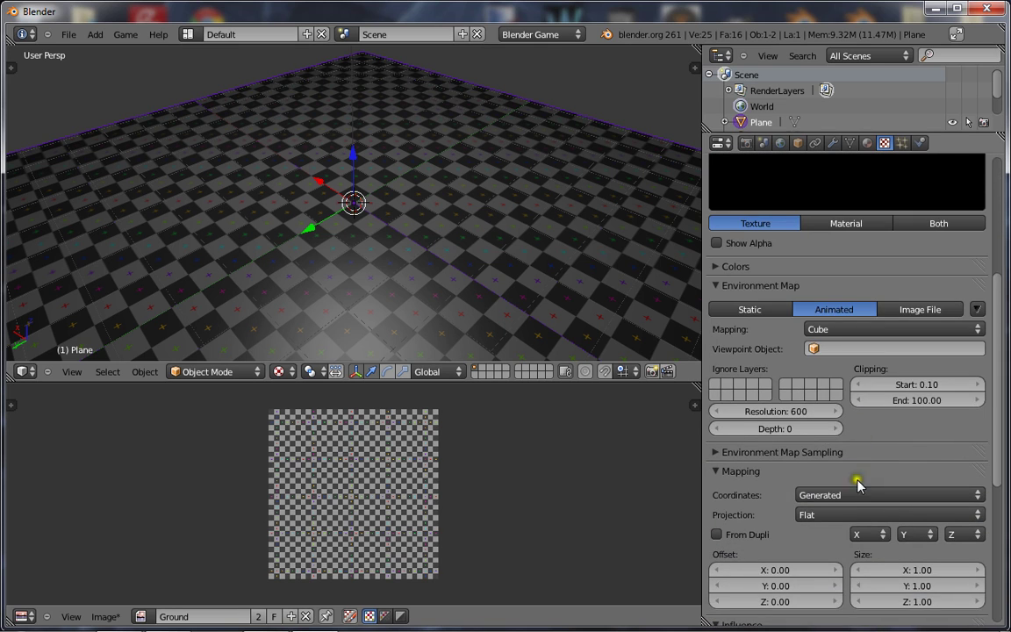
{"action": "left_click", "coordinate": [853, 493]}
{"action": "left_click", "coordinate": [830, 426]}
{"action": "scroll", "coordinate": [839, 428], "scroll_direction": "up", "scroll_amount": 6}
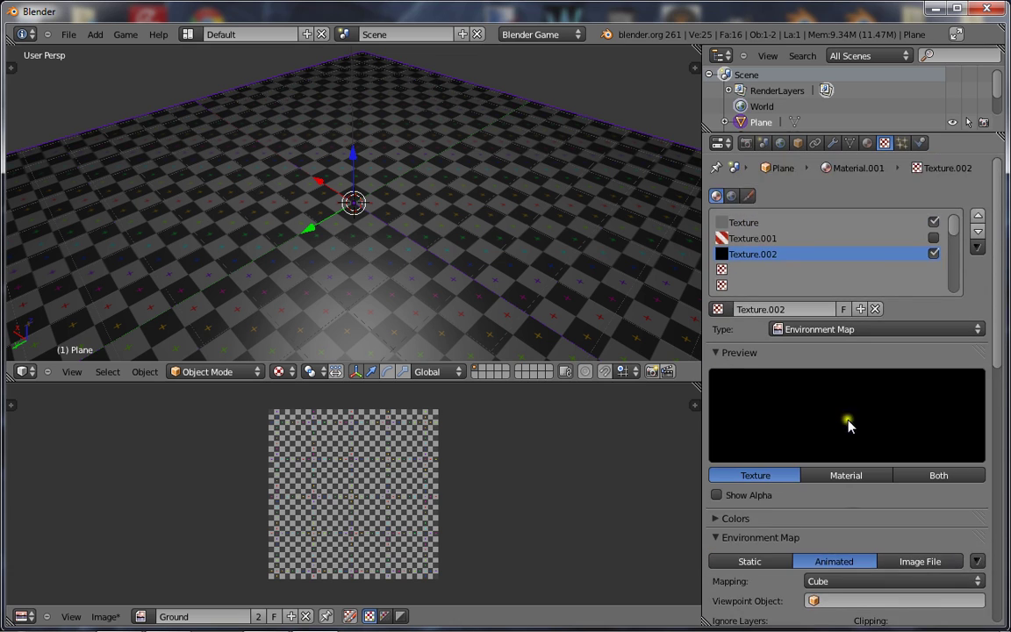
{"action": "scroll", "coordinate": [846, 422], "scroll_direction": "down", "scroll_amount": 5}
{"action": "scroll", "coordinate": [724, 351], "scroll_direction": "up", "scroll_amount": 5}
{"action": "left_click", "coordinate": [840, 328]}
{"action": "left_click", "coordinate": [856, 228]}
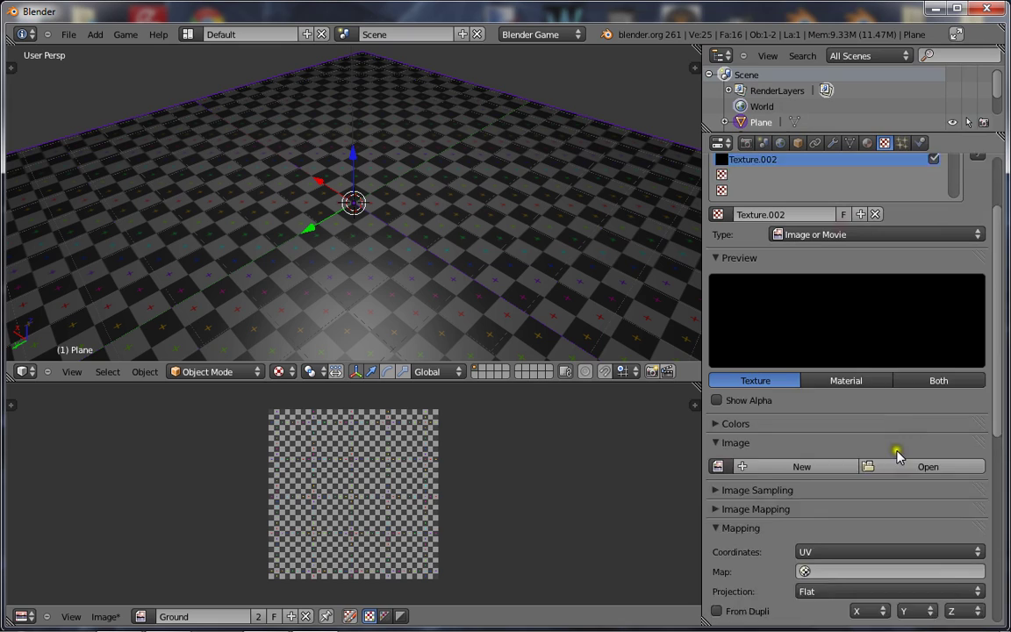
Load warning_stripes.jpg from Textures/ground into Texture.002.
{"action": "left_click", "coordinate": [904, 433]}
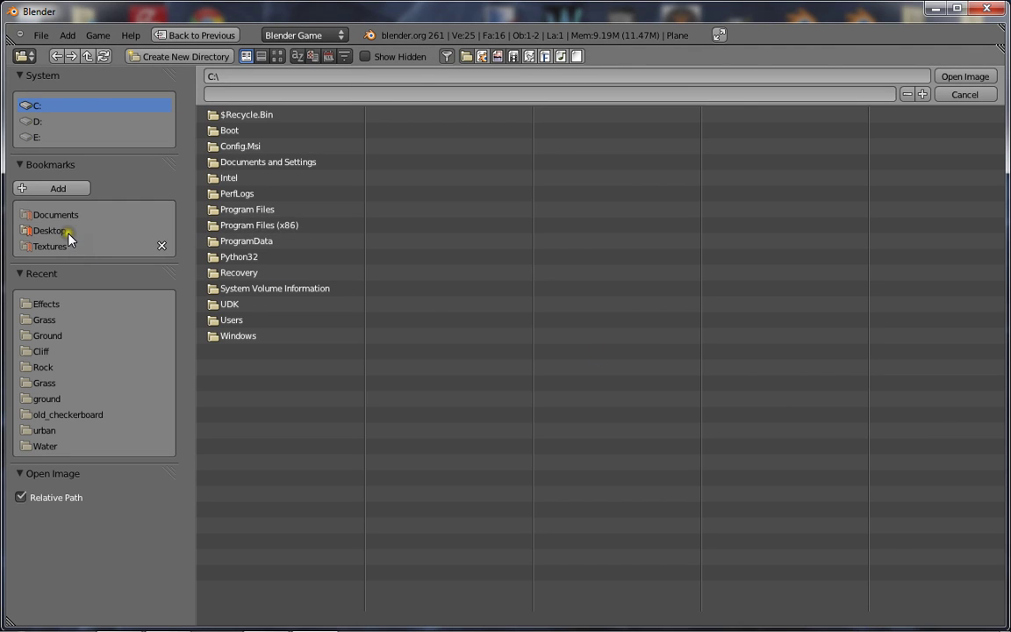
{"action": "left_click", "coordinate": [50, 247]}
{"action": "left_click", "coordinate": [239, 177]}
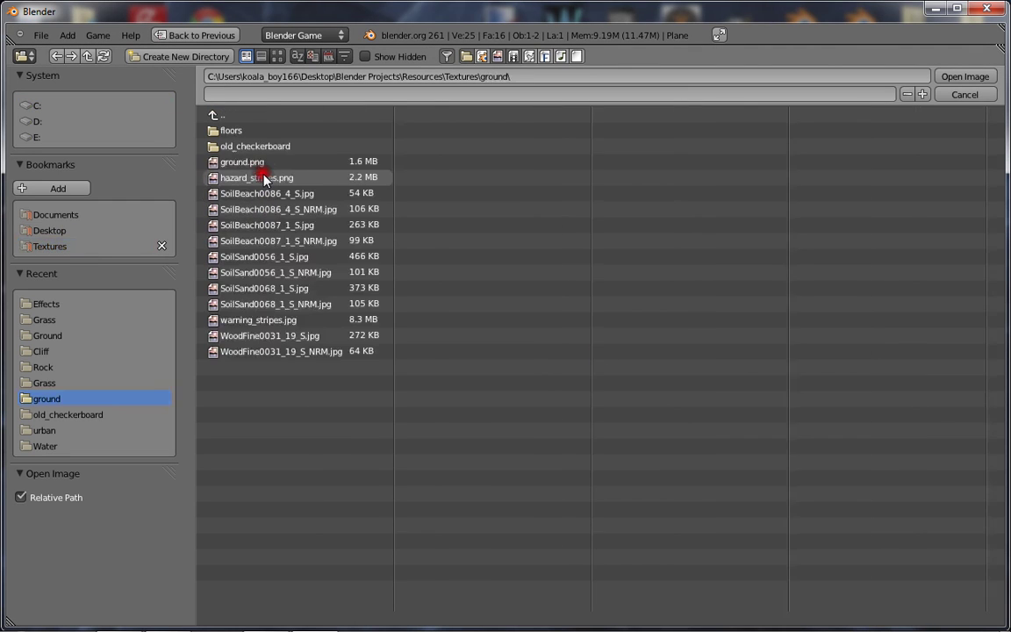
{"action": "left_click", "coordinate": [230, 115]}
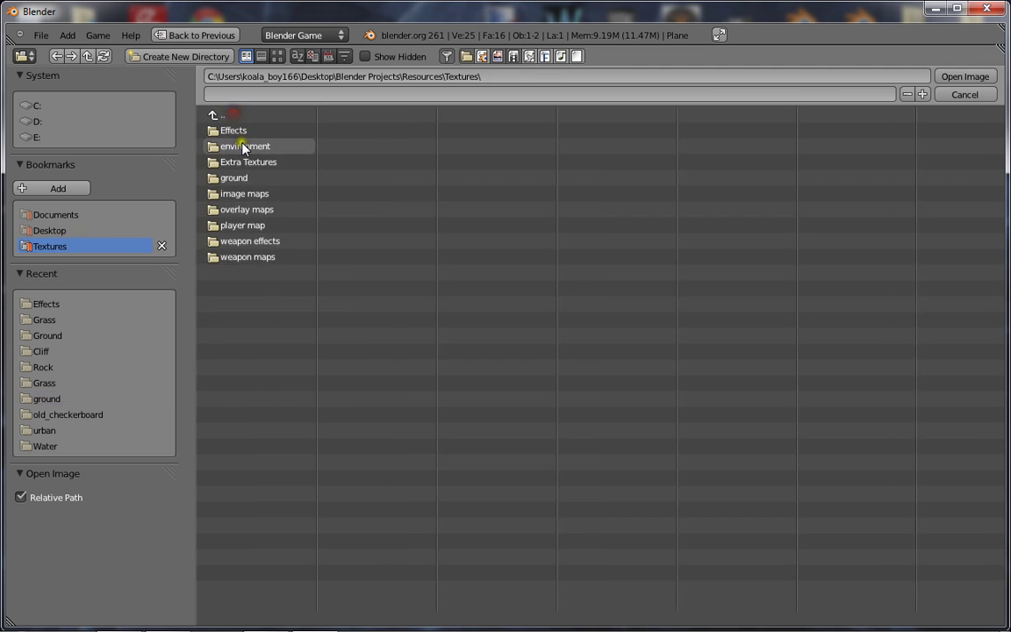
{"action": "left_click", "coordinate": [241, 145]}
{"action": "left_click", "coordinate": [224, 115]}
{"action": "left_click", "coordinate": [283, 182]}
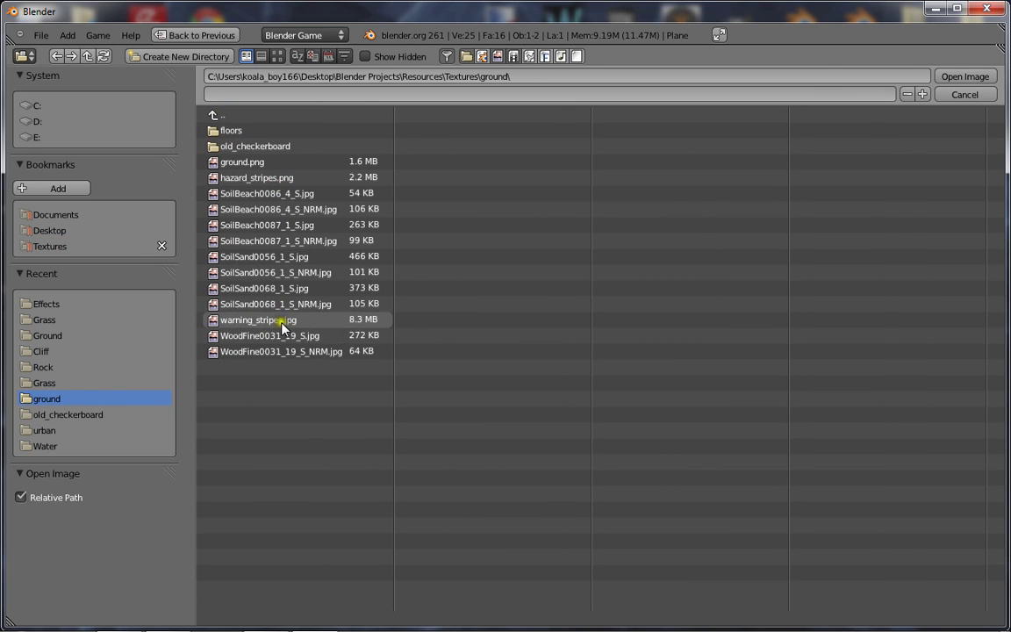
{"action": "left_click", "coordinate": [283, 321]}
{"action": "left_click", "coordinate": [948, 77]}
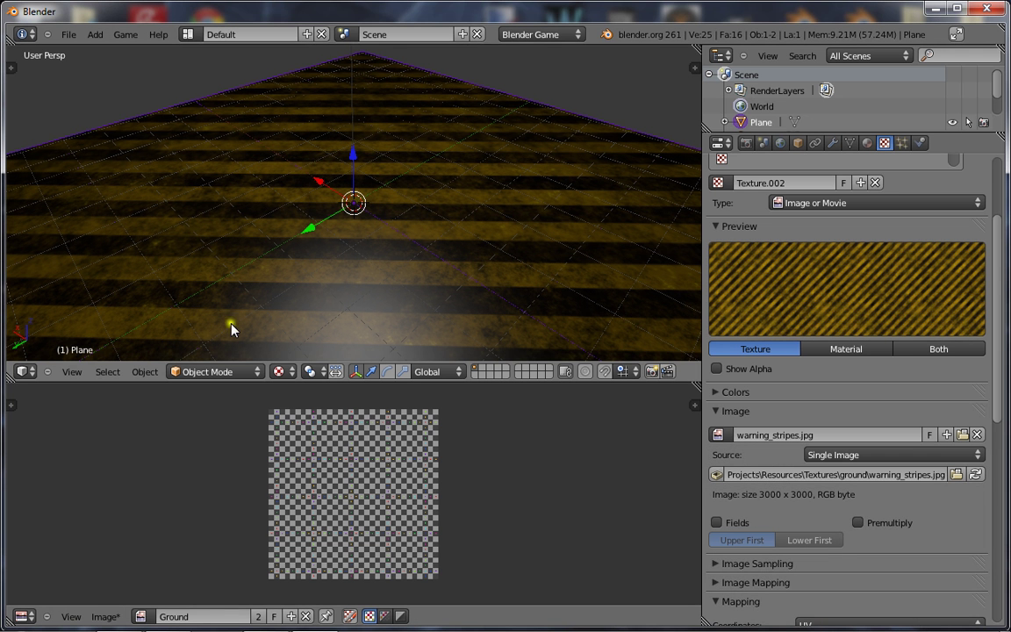
{"action": "scroll", "coordinate": [296, 482], "scroll_direction": "up", "scroll_amount": 1}
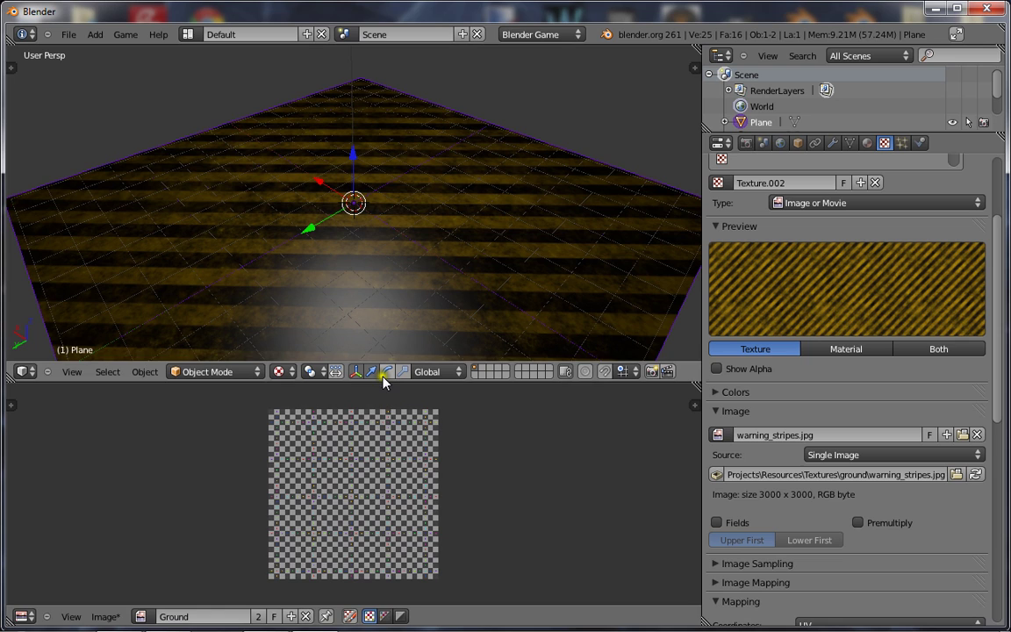
Enlarge the image editor and collapse its Grease Pencil, Image, Game Properties and Display sidebar panels.
{"action": "left_click_drag", "start_coordinate": [376, 382], "coordinate": [379, 237]}
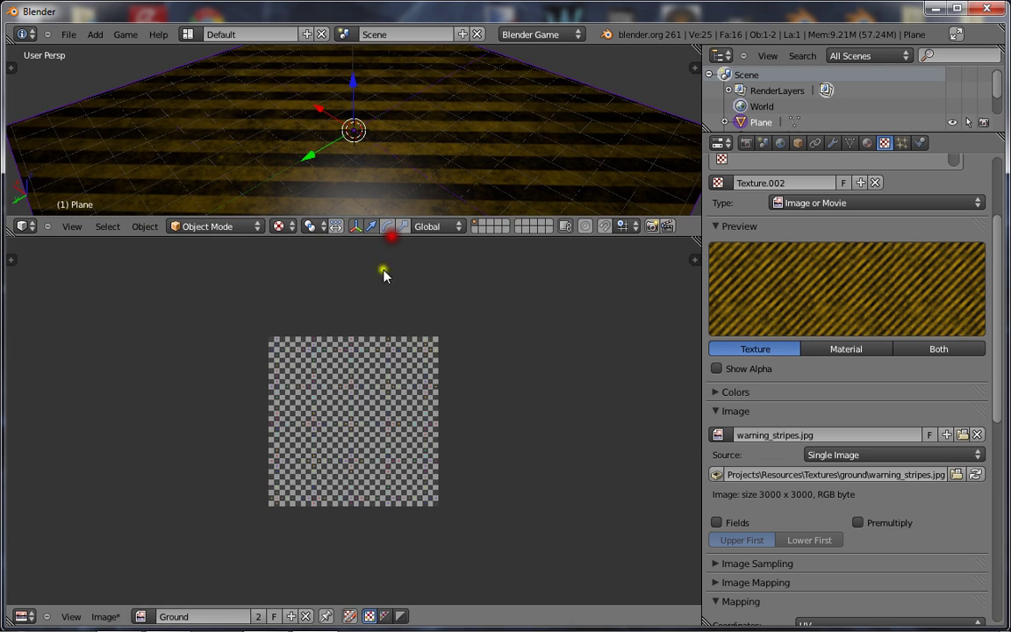
{"action": "scroll", "coordinate": [350, 454], "scroll_direction": "up", "scroll_amount": 2}
{"action": "key", "text": "n"}
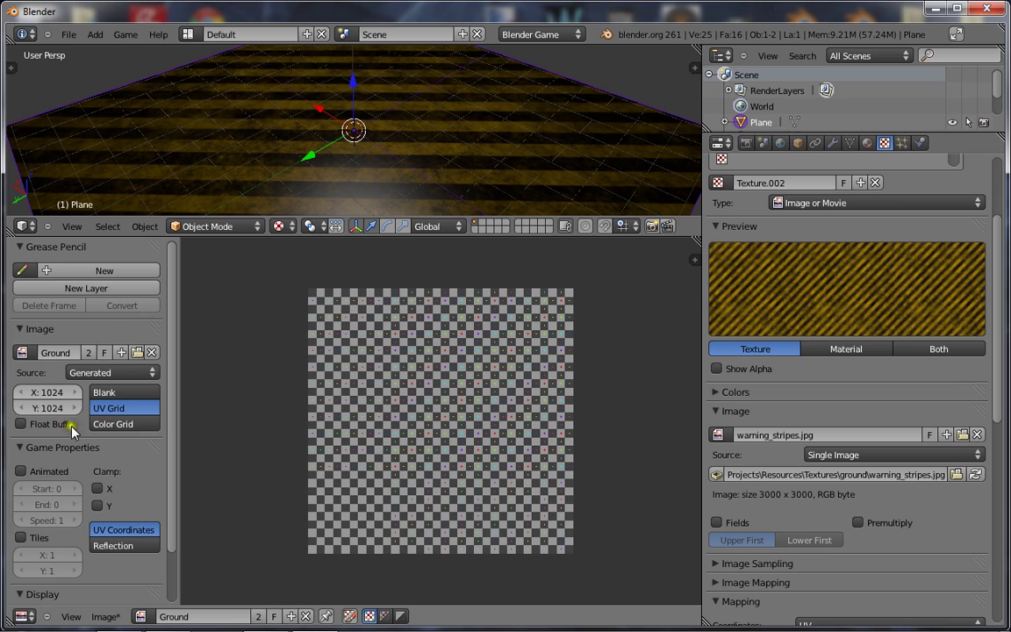
{"action": "left_click", "coordinate": [19, 247]}
{"action": "left_click", "coordinate": [21, 266]}
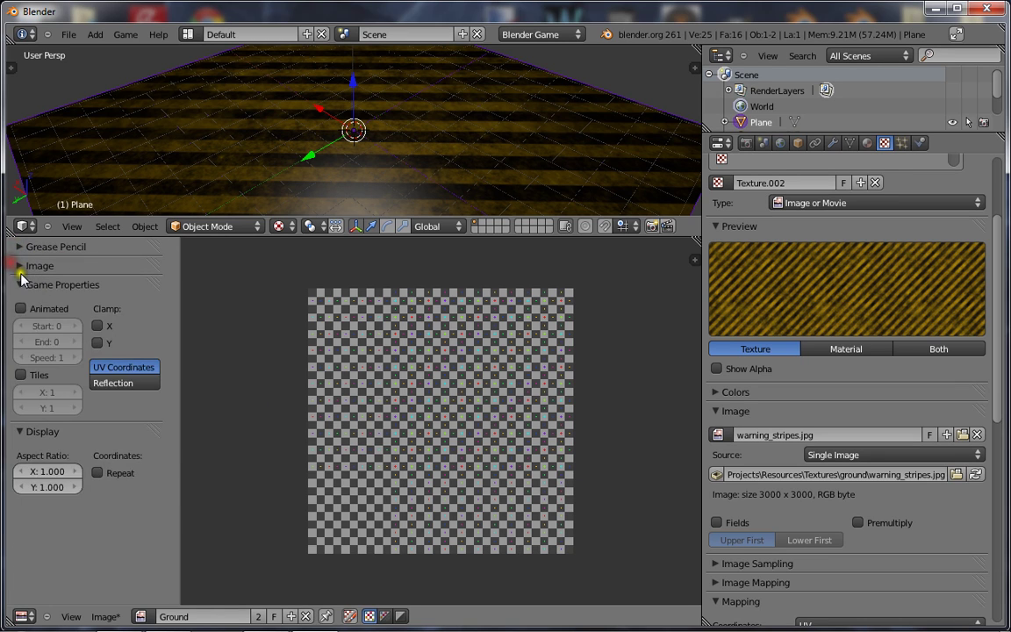
{"action": "left_click", "coordinate": [19, 285]}
{"action": "left_click", "coordinate": [19, 303]}
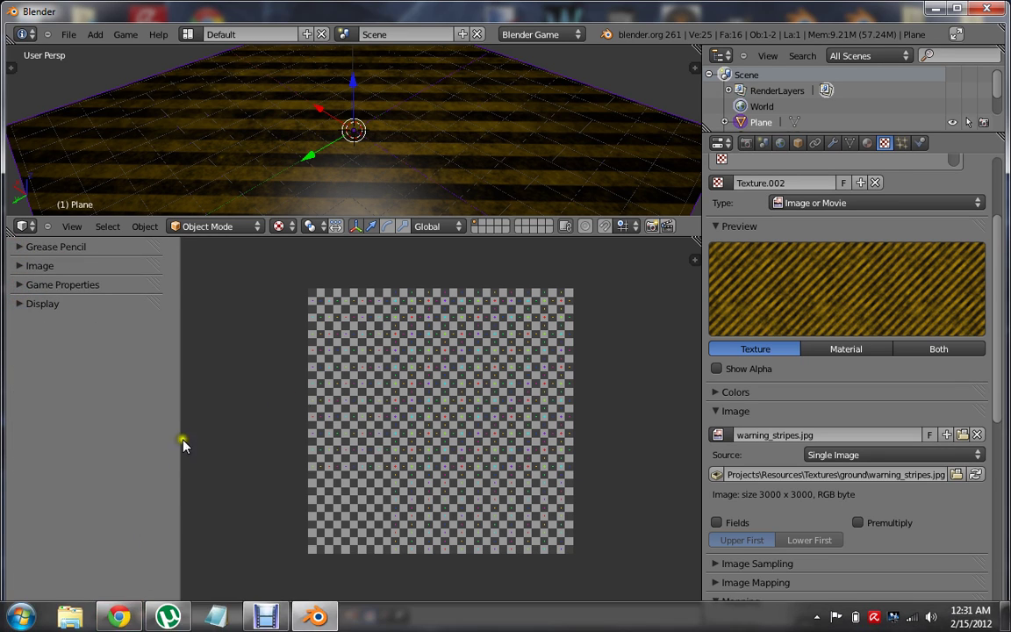
{"action": "left_click", "coordinate": [103, 616]}
{"action": "left_click", "coordinate": [350, 469]}
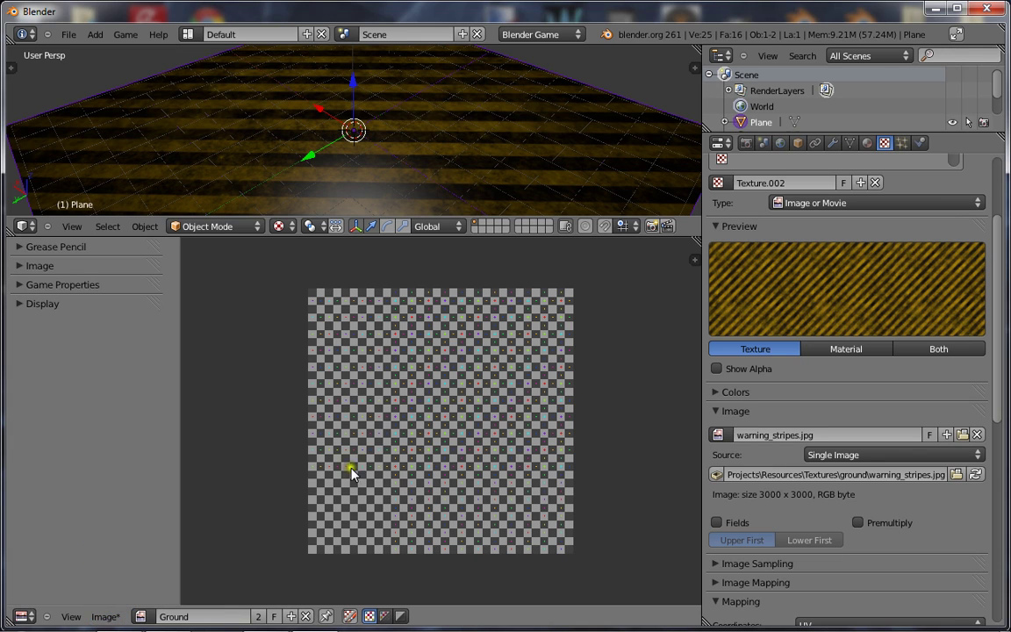
Display the Ground image and turn on Image Painting.
{"action": "left_click", "coordinate": [140, 616]}
{"action": "left_click", "coordinate": [162, 446]}
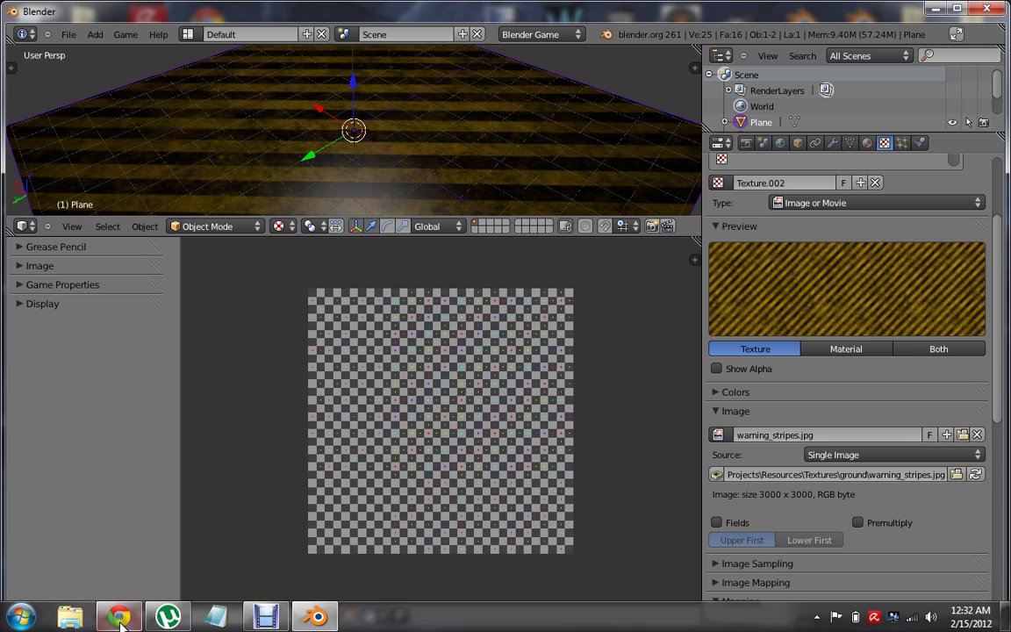
{"action": "left_click", "coordinate": [104, 616]}
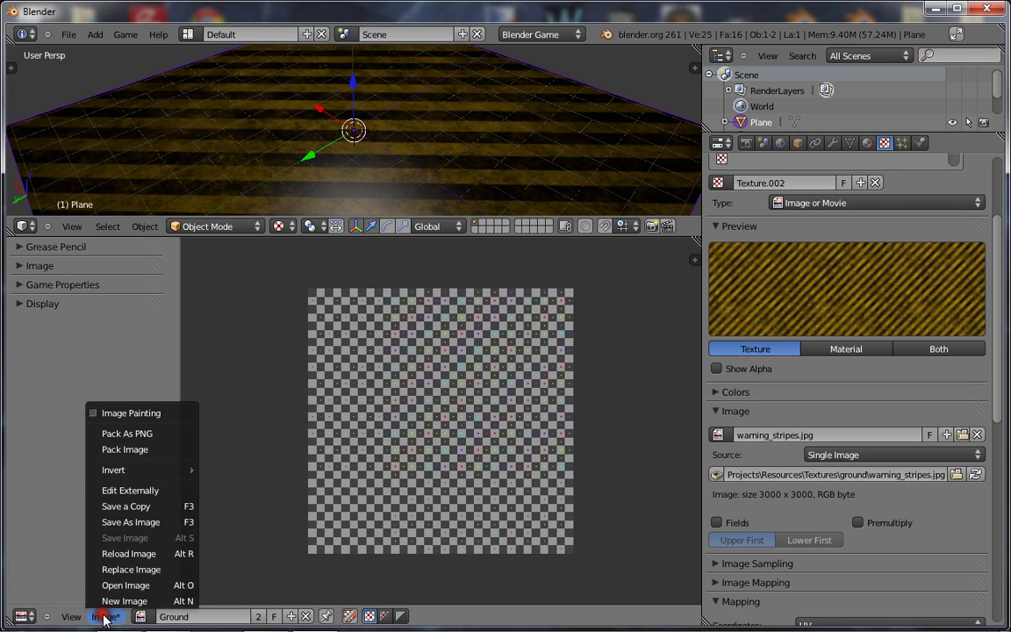
{"action": "left_click", "coordinate": [112, 413]}
Rename Texture.001 to 'stripe red' and Texture.002 to 'stripe yellow', then disable stripe yellow.
{"action": "scroll", "coordinate": [26, 351], "scroll_direction": "down", "scroll_amount": 2}
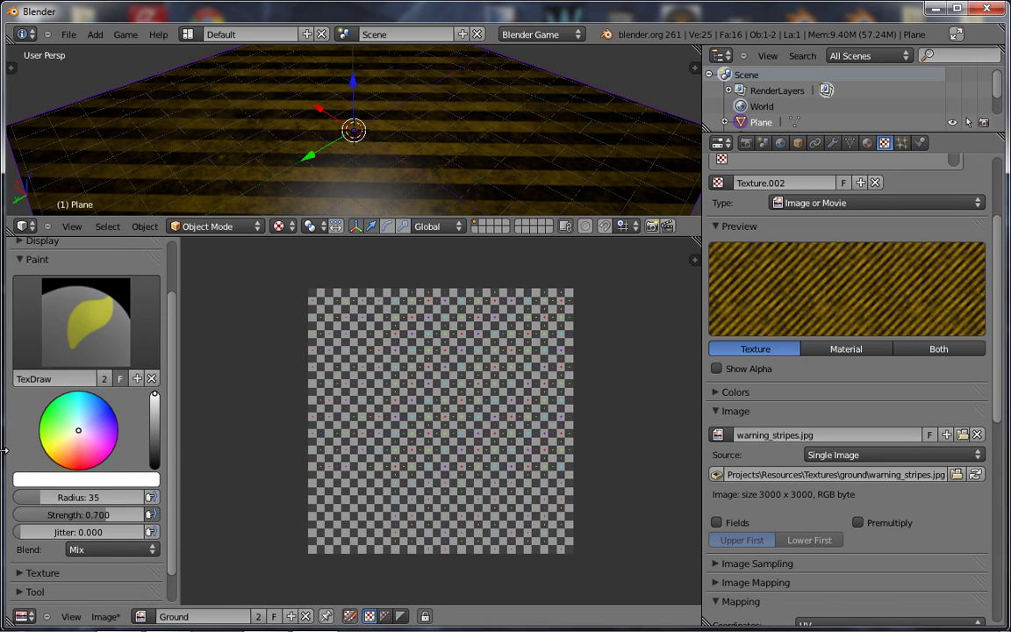
{"action": "scroll", "coordinate": [25, 402], "scroll_direction": "down", "scroll_amount": 1}
{"action": "scroll", "coordinate": [75, 267], "scroll_direction": "up", "scroll_amount": 1}
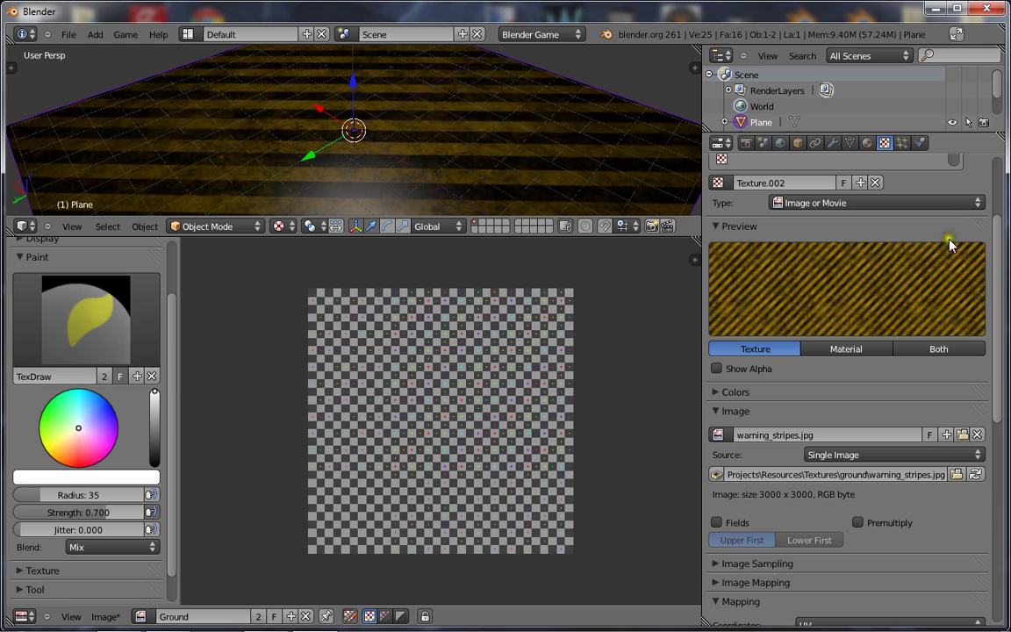
{"action": "scroll", "coordinate": [765, 279], "scroll_direction": "up", "scroll_amount": 4}
{"action": "left_click", "coordinate": [743, 245]}
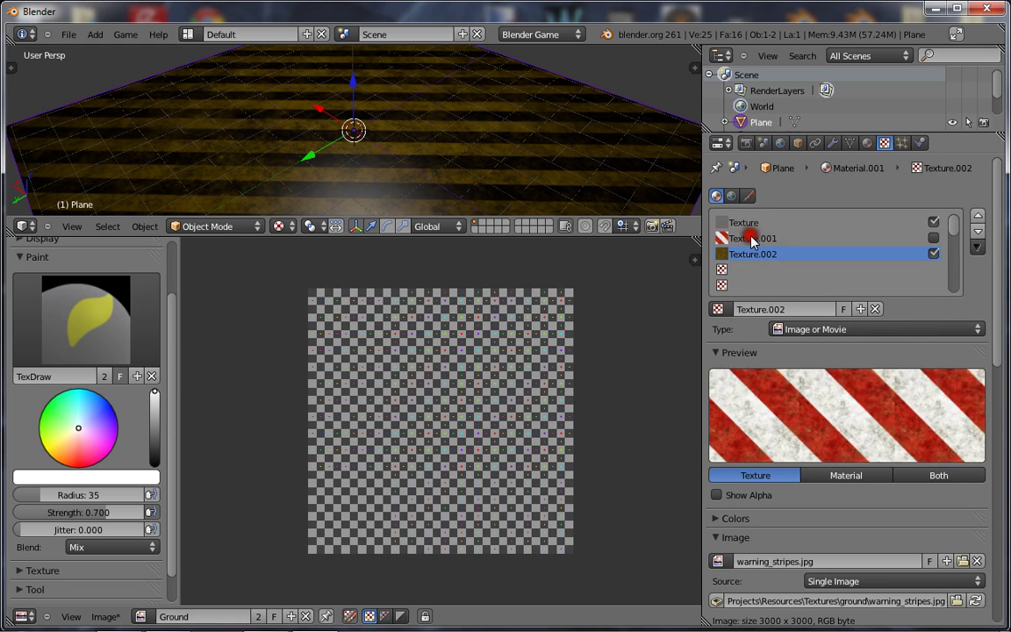
{"action": "left_click", "coordinate": [751, 239]}
{"action": "left_click", "coordinate": [763, 254]}
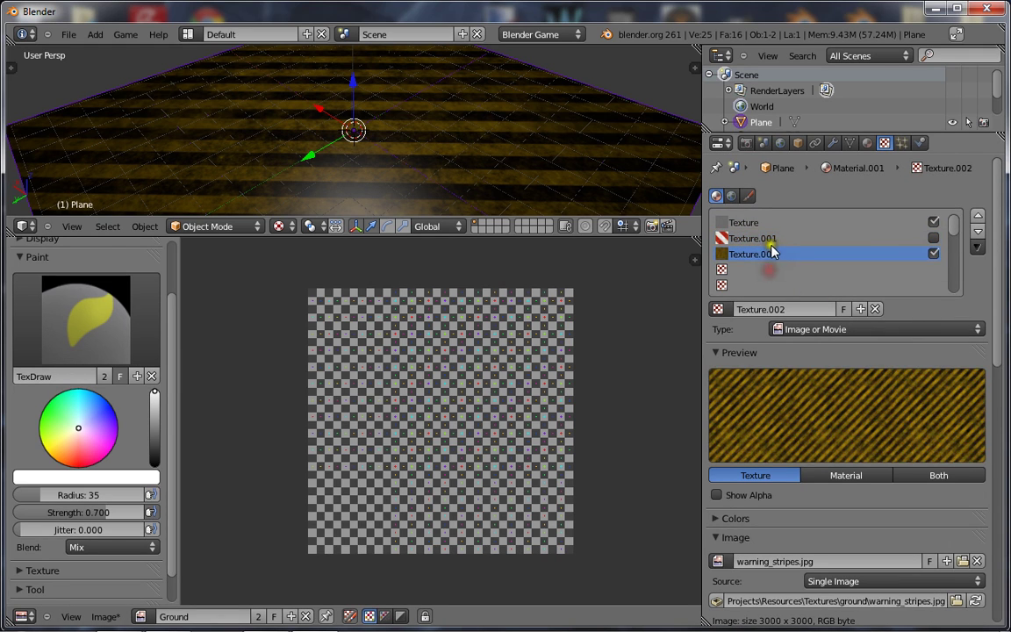
{"action": "left_click", "coordinate": [753, 239]}
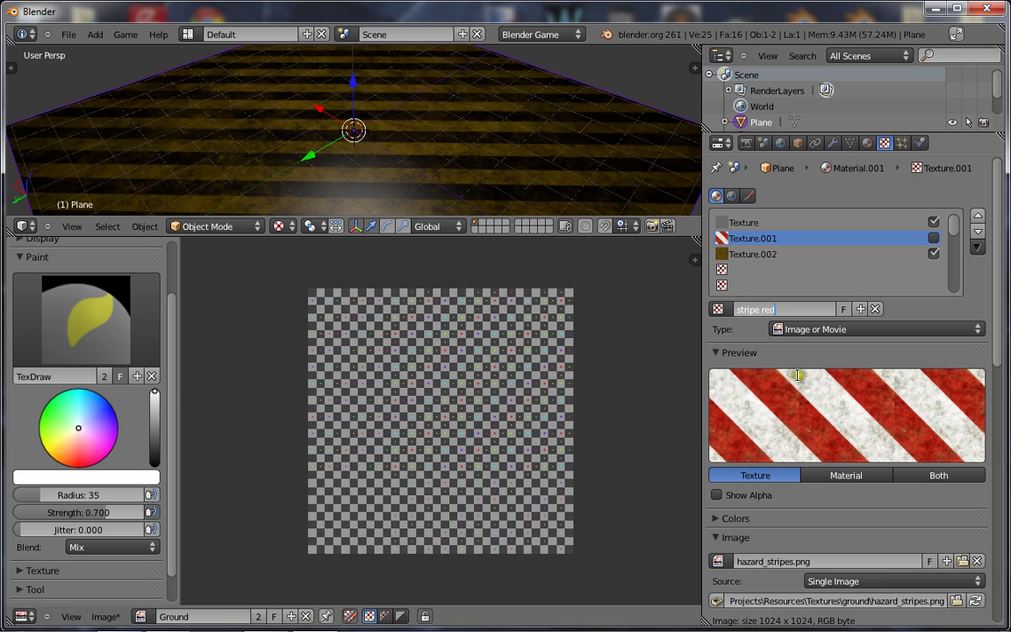
{"action": "left_click", "coordinate": [768, 255]}
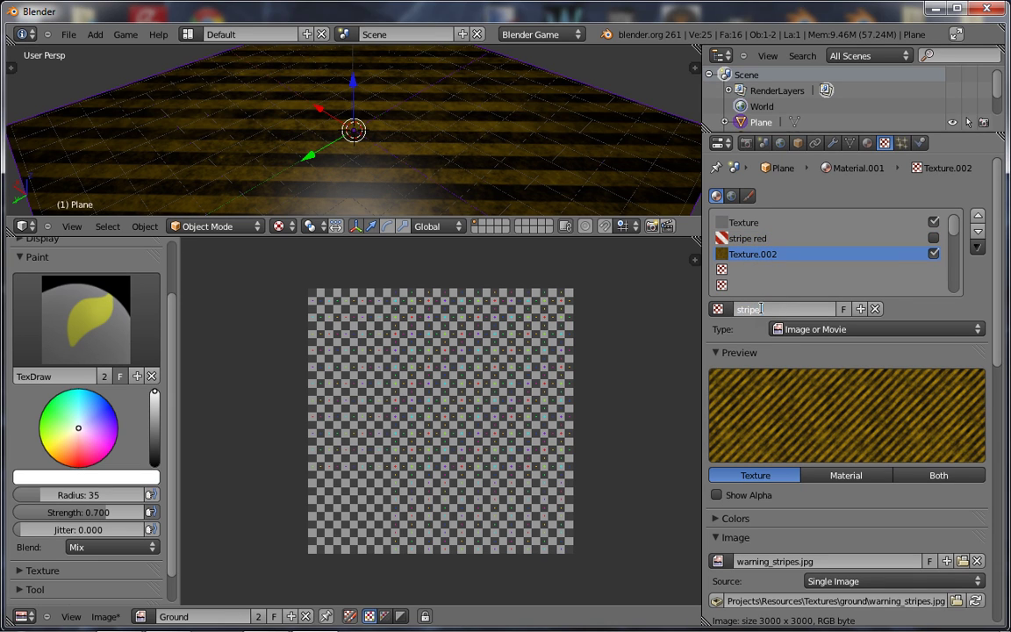
{"action": "key", "text": "Return"}
{"action": "left_click", "coordinate": [932, 254]}
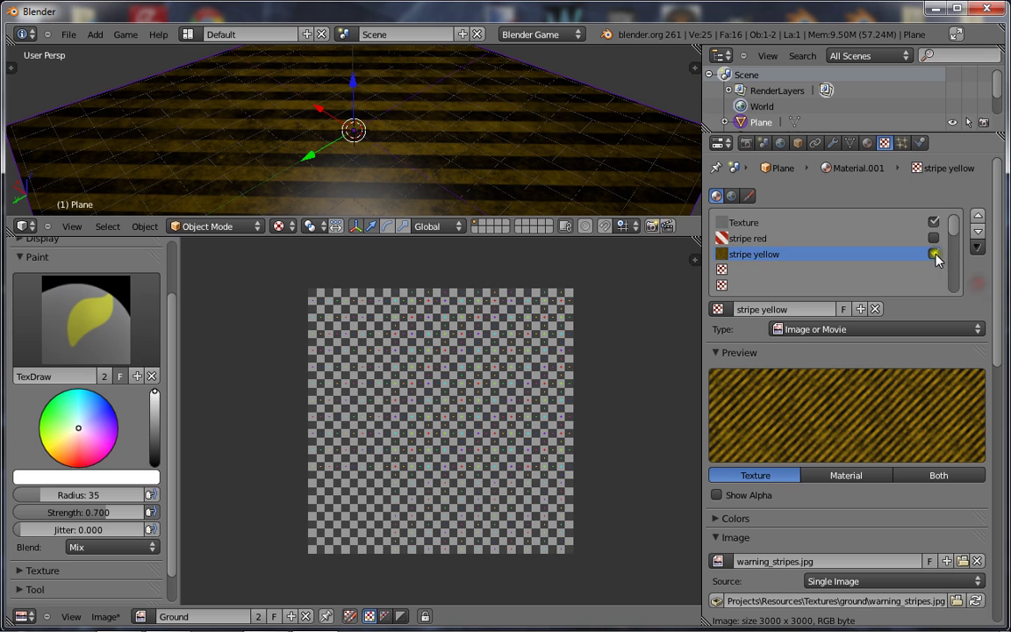
Set the paint brush texture to stripe yellow with Fixed Texture mapping.
{"action": "scroll", "coordinate": [266, 487], "scroll_direction": "down", "scroll_amount": 1}
{"action": "scroll", "coordinate": [107, 429], "scroll_direction": "up", "scroll_amount": 2}
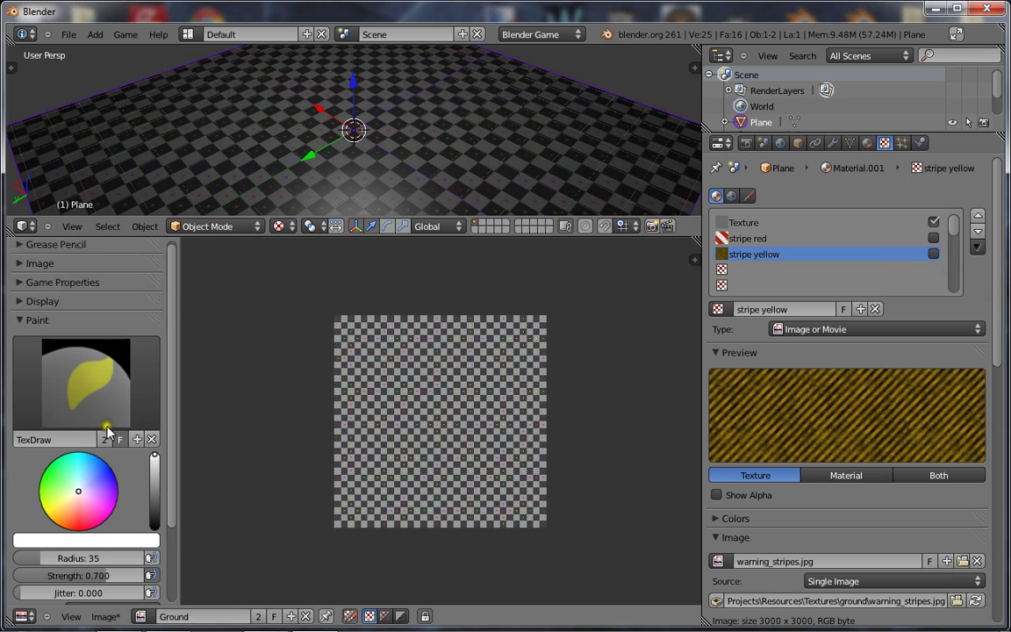
{"action": "scroll", "coordinate": [74, 439], "scroll_direction": "down", "scroll_amount": 3}
{"action": "scroll", "coordinate": [47, 425], "scroll_direction": "down", "scroll_amount": 1}
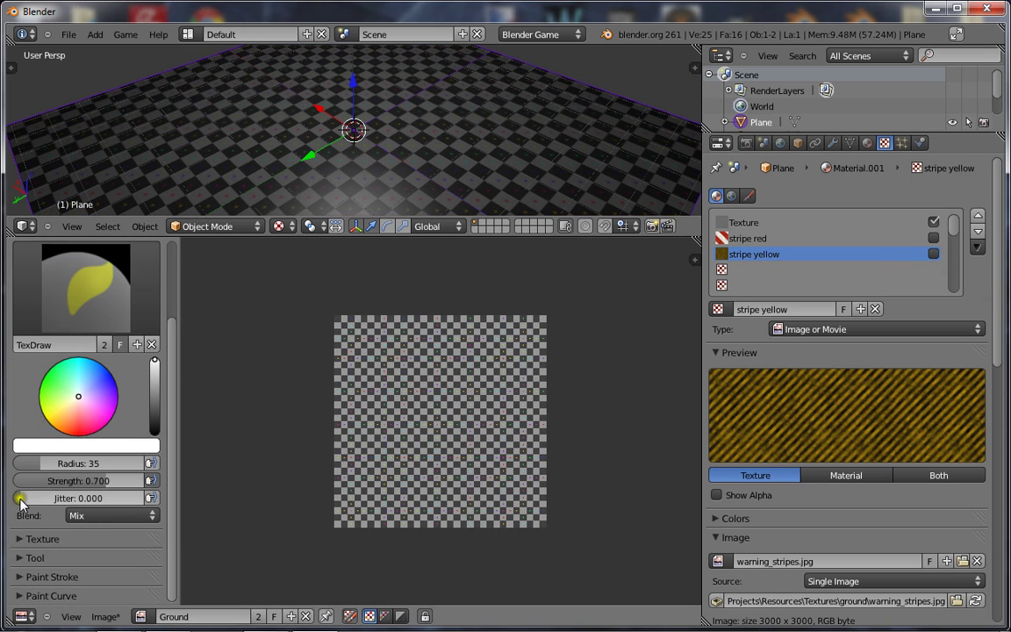
{"action": "left_click", "coordinate": [25, 538]}
{"action": "left_click", "coordinate": [92, 461]}
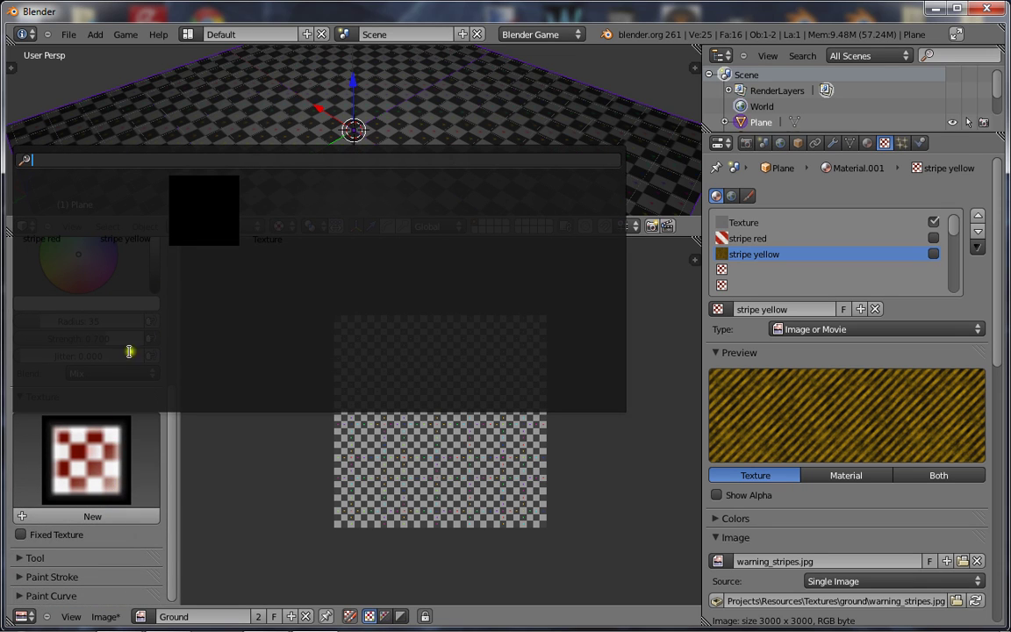
{"action": "left_click", "coordinate": [123, 206]}
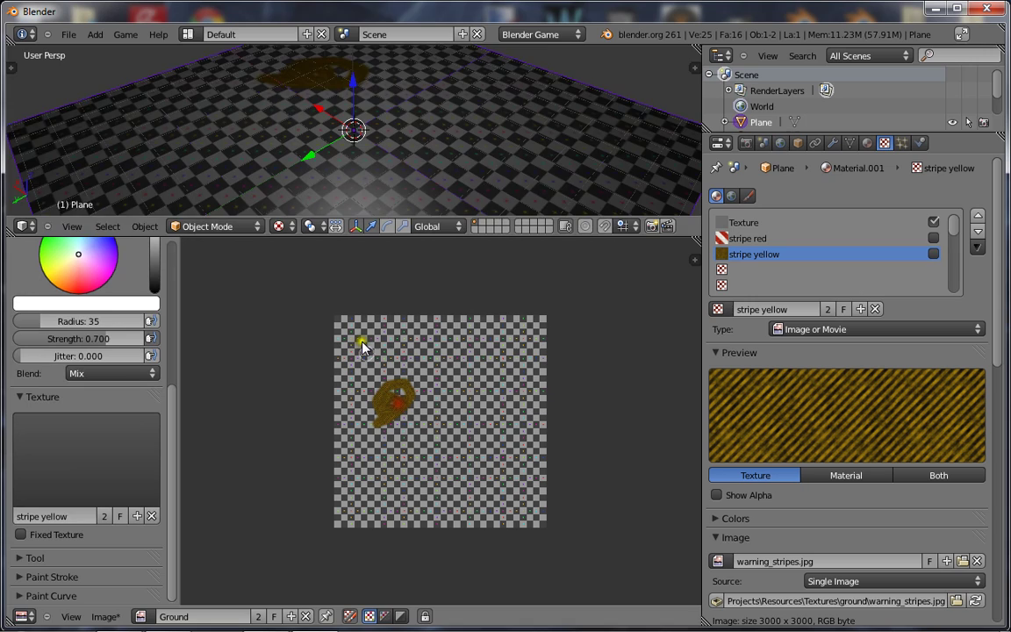
{"action": "middle_click_drag", "start_coordinate": [353, 200], "coordinate": [245, 228]}
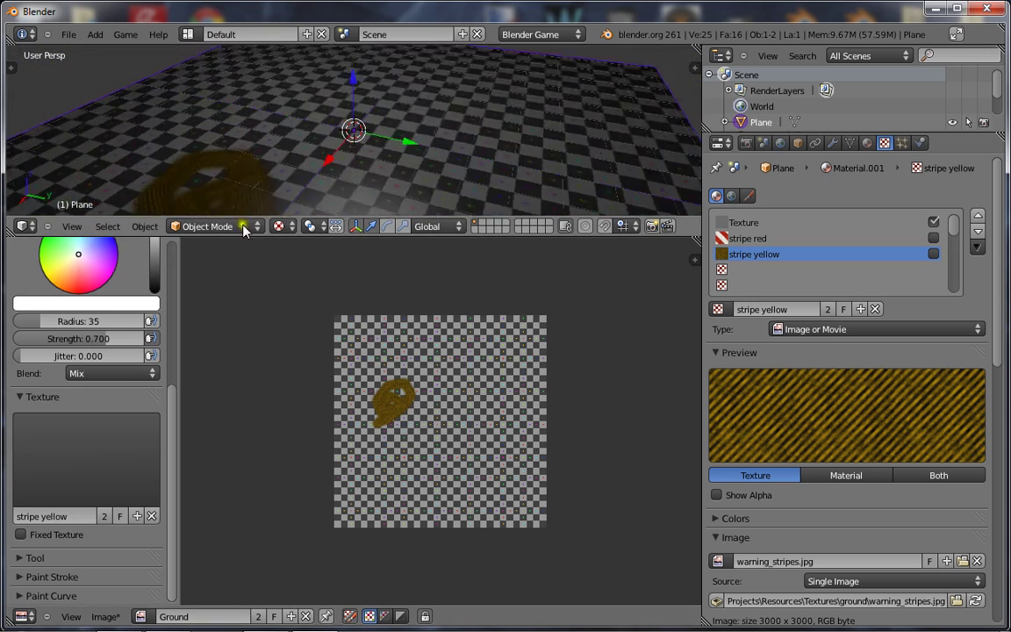
{"action": "scroll", "coordinate": [198, 169], "scroll_direction": "up", "scroll_amount": 2}
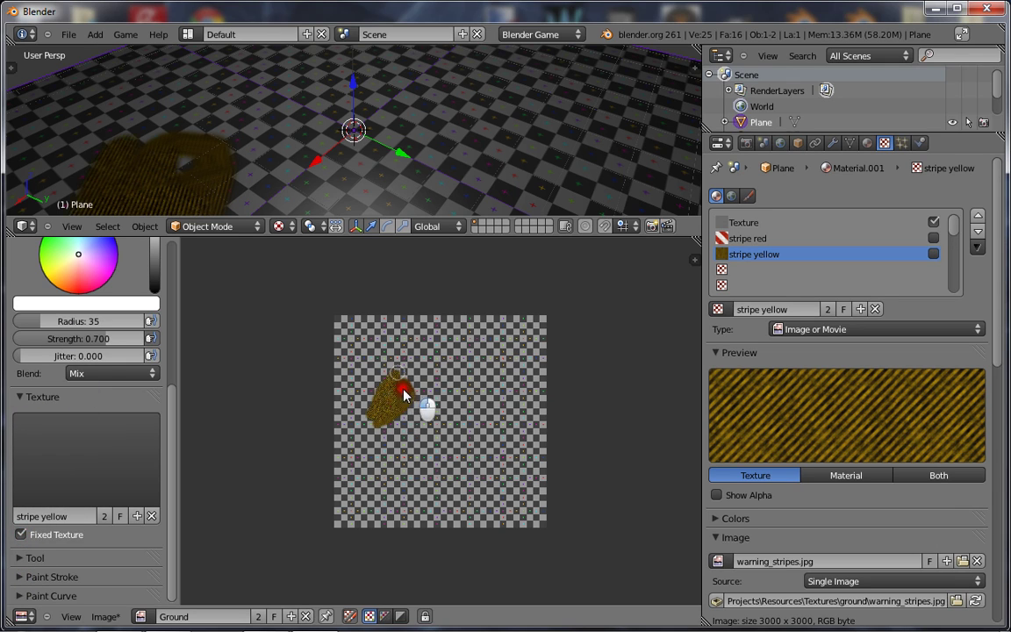
Paint yellow striped strokes on the Ground image, resizing and orbiting the 3D view.
{"action": "mouse_move", "coordinate": [403, 391]}
{"action": "left_mouse_down"}
{"action": "mouse_move", "coordinate": [384, 373]}
{"action": "mouse_move", "coordinate": [396, 388]}
{"action": "mouse_move", "coordinate": [386, 411]}
{"action": "mouse_move", "coordinate": [340, 408]}
{"action": "left_mouse_up"}
{"action": "mouse_move", "coordinate": [202, 154]}
{"action": "middle_mouse_down"}
{"action": "mouse_move", "coordinate": [218, 165]}
{"action": "mouse_move", "coordinate": [289, 129]}
{"action": "mouse_move", "coordinate": [318, 158]}
{"action": "mouse_move", "coordinate": [325, 148]}
{"action": "mouse_move", "coordinate": [242, 173]}
{"action": "mouse_move", "coordinate": [237, 164]}
{"action": "mouse_move", "coordinate": [254, 188]}
{"action": "middle_mouse_up"}
{"action": "left_click_drag", "start_coordinate": [293, 220], "coordinate": [274, 520]}
{"action": "middle_click_drag", "start_coordinate": [268, 395], "coordinate": [343, 348]}
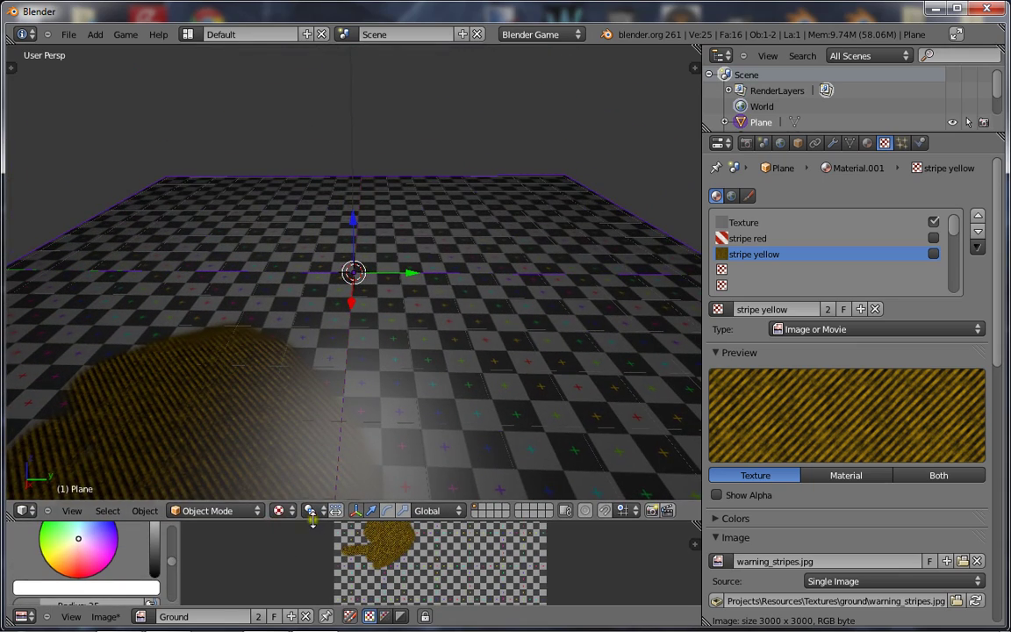
{"action": "left_click_drag", "start_coordinate": [313, 520], "coordinate": [316, 335]}
{"action": "scroll", "coordinate": [16, 422], "scroll_direction": "up", "scroll_amount": 2}
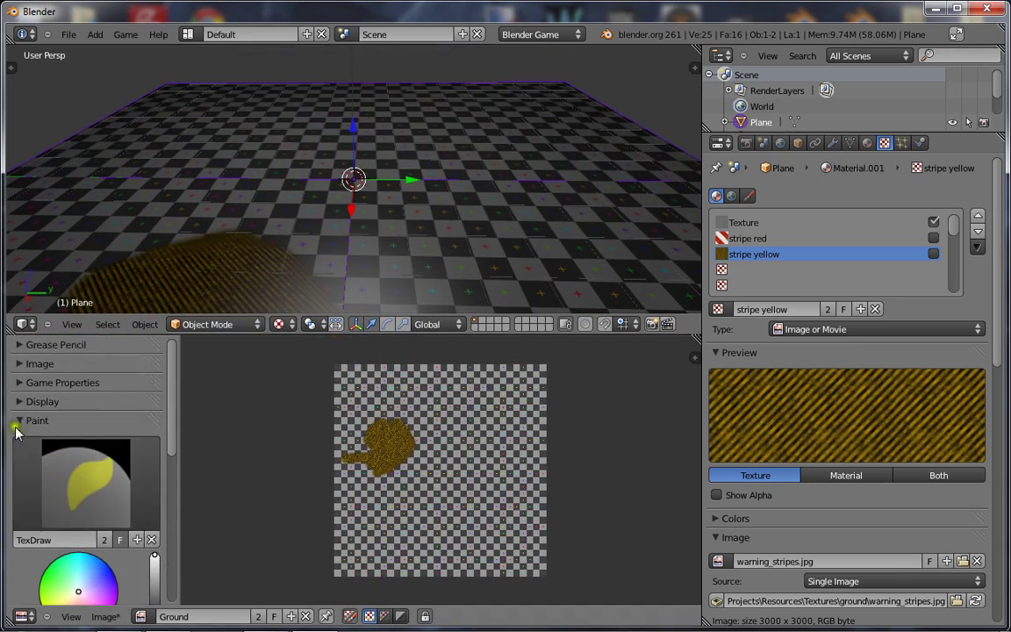
{"action": "scroll", "coordinate": [75, 510], "scroll_direction": "down", "scroll_amount": 5}
Set brush radius 148, strength and jitter 1.000, and paint broad yellow stripes.
{"action": "left_click_drag", "start_coordinate": [46, 498], "coordinate": [117, 506]}
{"action": "mouse_move", "coordinate": [411, 460]}
{"action": "left_mouse_down"}
{"action": "mouse_move", "coordinate": [455, 432]}
{"action": "mouse_move", "coordinate": [412, 478]}
{"action": "left_mouse_up"}
{"action": "left_click_drag", "start_coordinate": [90, 521], "coordinate": [141, 518]}
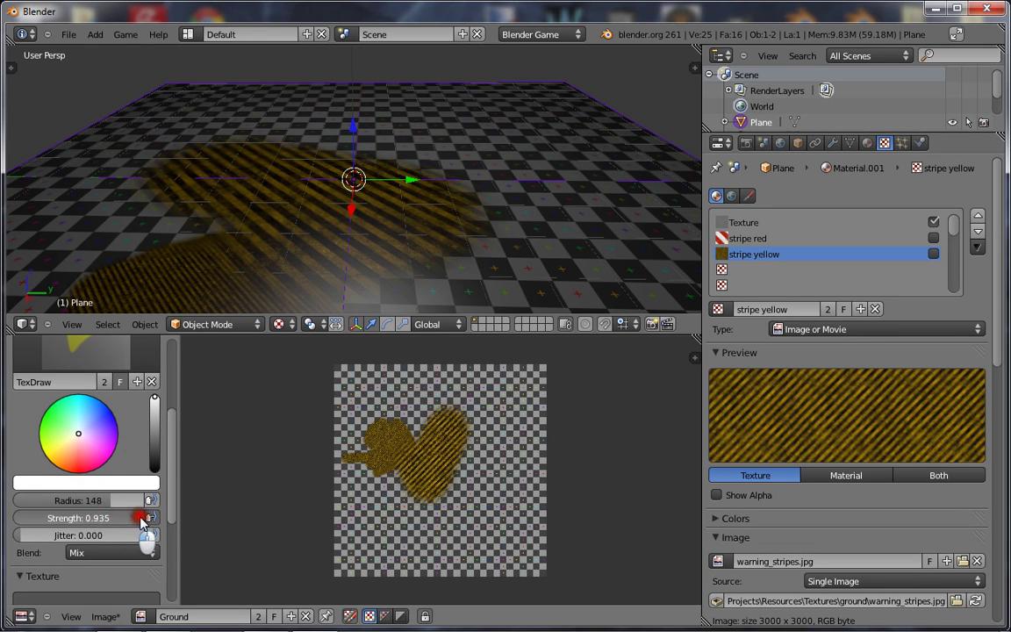
{"action": "mouse_move", "coordinate": [390, 439]}
{"action": "left_mouse_down"}
{"action": "mouse_move", "coordinate": [428, 481]}
{"action": "mouse_move", "coordinate": [420, 469]}
{"action": "left_mouse_up"}
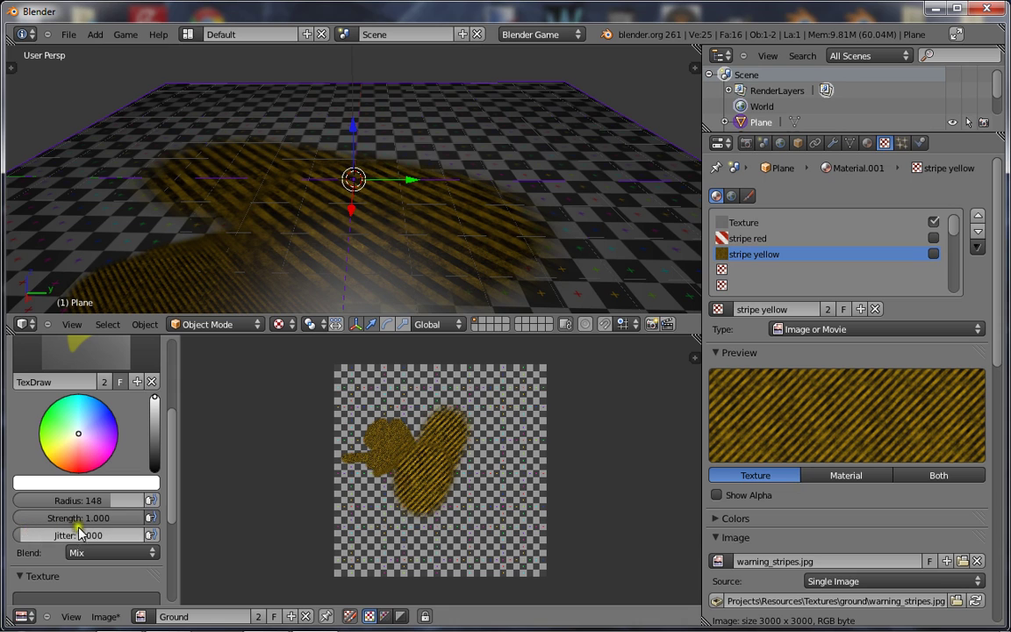
{"action": "left_click_drag", "start_coordinate": [70, 535], "coordinate": [140, 534]}
{"action": "mouse_move", "coordinate": [462, 523]}
{"action": "left_mouse_down"}
{"action": "mouse_move", "coordinate": [468, 481]}
{"action": "mouse_move", "coordinate": [450, 479]}
{"action": "mouse_move", "coordinate": [403, 511]}
{"action": "mouse_move", "coordinate": [360, 494]}
{"action": "left_mouse_up"}
{"action": "scroll", "coordinate": [131, 526], "scroll_direction": "down", "scroll_amount": 3}
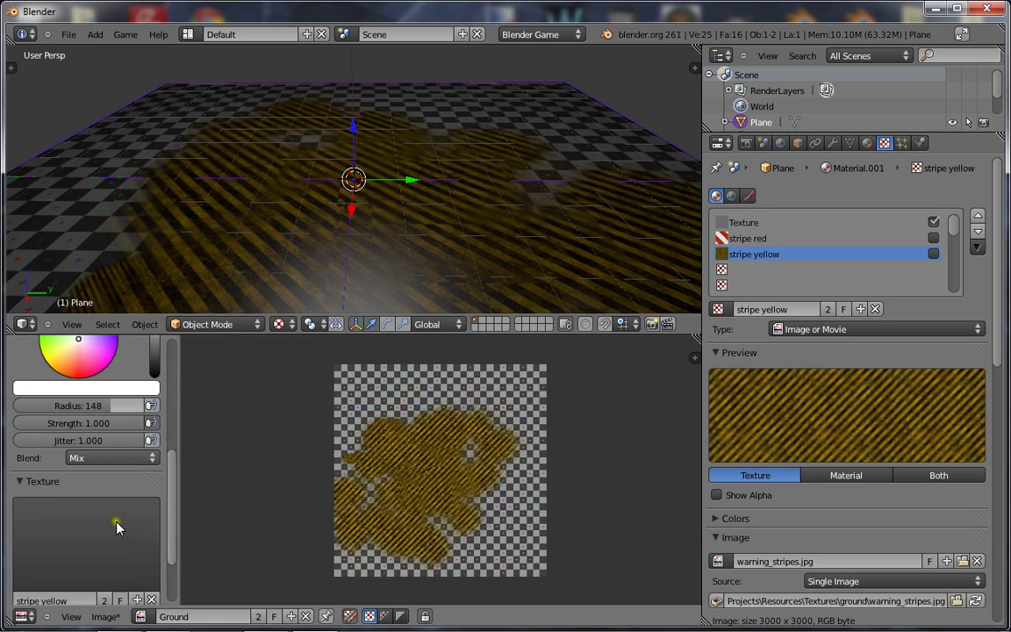
Switch the brush texture to stripe red, set jitter to 0.000, and paint the image's left.
{"action": "left_click", "coordinate": [63, 512]}
{"action": "left_click", "coordinate": [51, 290]}
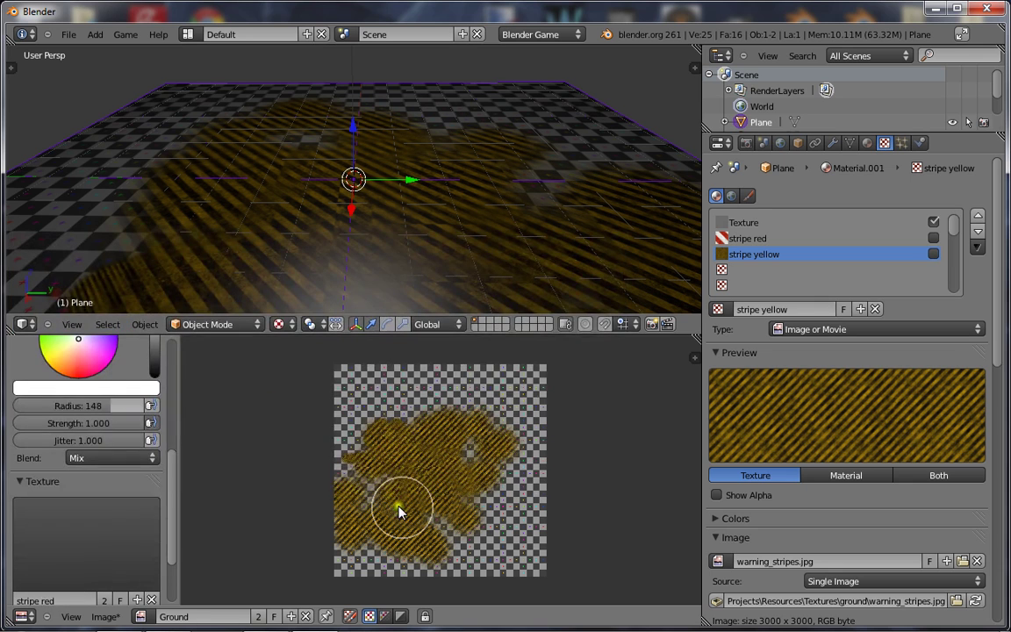
{"action": "mouse_move", "coordinate": [371, 487]}
{"action": "left_mouse_down"}
{"action": "mouse_move", "coordinate": [363, 479]}
{"action": "mouse_move", "coordinate": [404, 452]}
{"action": "mouse_move", "coordinate": [478, 514]}
{"action": "left_mouse_up"}
{"action": "middle_click_drag", "start_coordinate": [395, 294], "coordinate": [271, 273]}
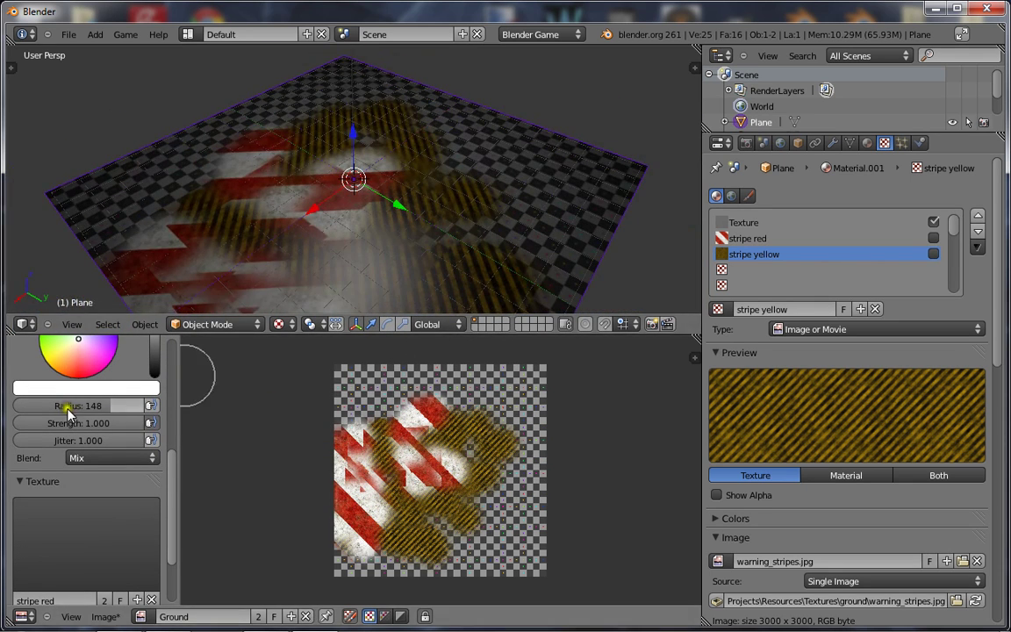
{"action": "left_click_drag", "start_coordinate": [147, 439], "coordinate": [27, 442]}
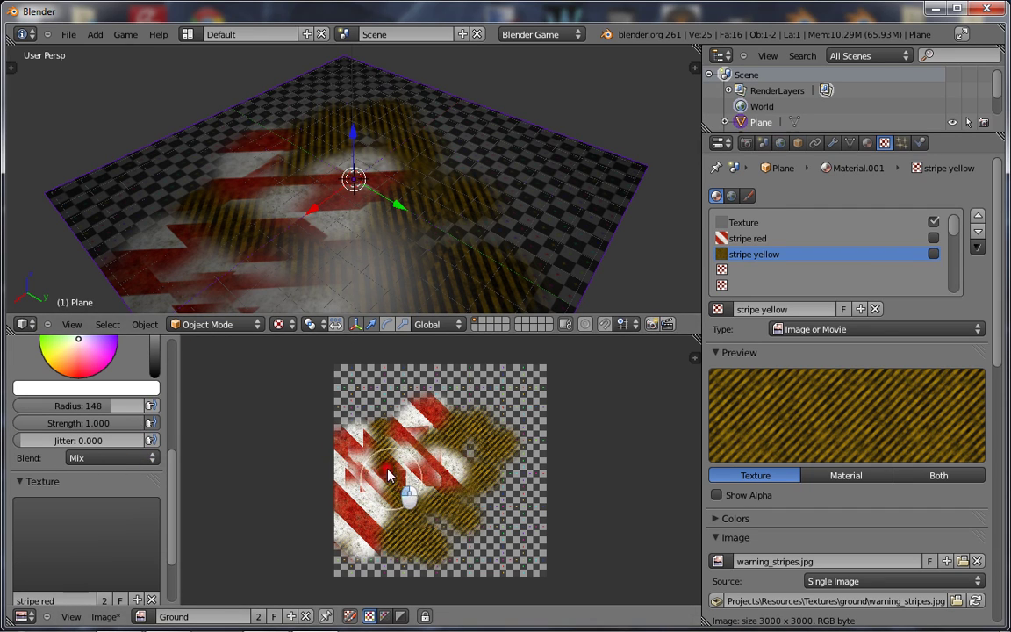
{"action": "mouse_move", "coordinate": [349, 419]}
{"action": "left_mouse_down"}
{"action": "mouse_move", "coordinate": [354, 471]}
{"action": "mouse_move", "coordinate": [346, 443]}
{"action": "mouse_move", "coordinate": [368, 394]}
{"action": "mouse_move", "coordinate": [391, 400]}
{"action": "left_mouse_up"}
Reduce the brush radius to 82 and paint red-and-white stripes over the left and top.
{"action": "scroll", "coordinate": [340, 226], "scroll_direction": "up", "scroll_amount": 5}
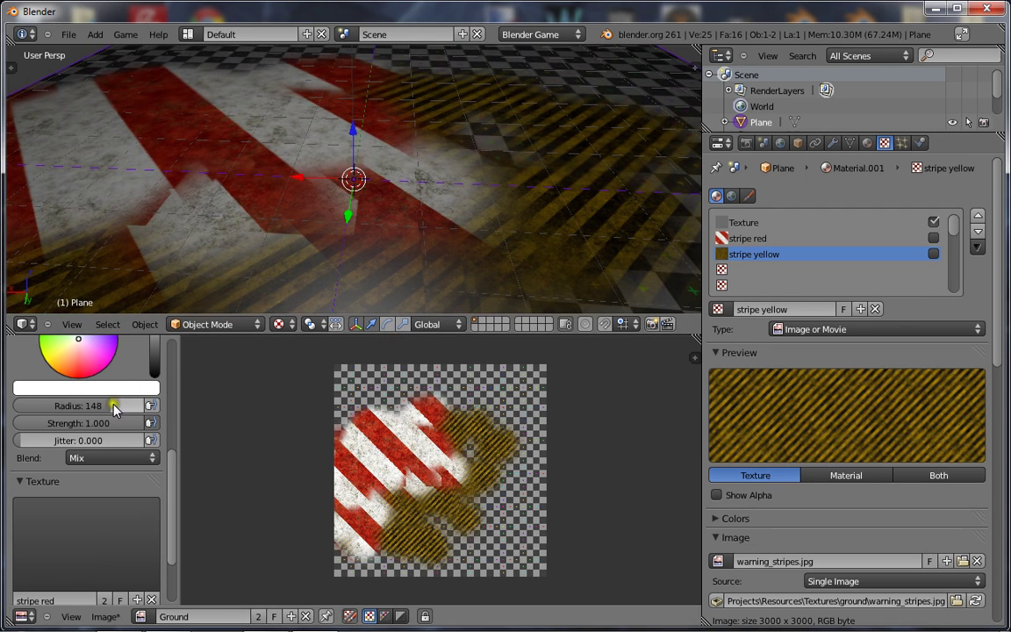
{"action": "left_click_drag", "start_coordinate": [99, 406], "coordinate": [64, 409]}
{"action": "mouse_move", "coordinate": [415, 458]}
{"action": "left_mouse_down"}
{"action": "mouse_move", "coordinate": [357, 483]}
{"action": "mouse_move", "coordinate": [420, 421]}
{"action": "mouse_move", "coordinate": [342, 462]}
{"action": "mouse_move", "coordinate": [342, 452]}
{"action": "mouse_move", "coordinate": [413, 417]}
{"action": "mouse_move", "coordinate": [370, 421]}
{"action": "mouse_move", "coordinate": [311, 463]}
{"action": "mouse_move", "coordinate": [328, 485]}
{"action": "mouse_move", "coordinate": [365, 477]}
{"action": "mouse_move", "coordinate": [345, 520]}
{"action": "mouse_move", "coordinate": [368, 490]}
{"action": "mouse_move", "coordinate": [362, 555]}
{"action": "mouse_move", "coordinate": [365, 540]}
{"action": "mouse_move", "coordinate": [333, 520]}
{"action": "mouse_move", "coordinate": [333, 584]}
{"action": "mouse_move", "coordinate": [360, 562]}
{"action": "left_mouse_up"}
{"action": "scroll", "coordinate": [309, 268], "scroll_direction": "down", "scroll_amount": 4}
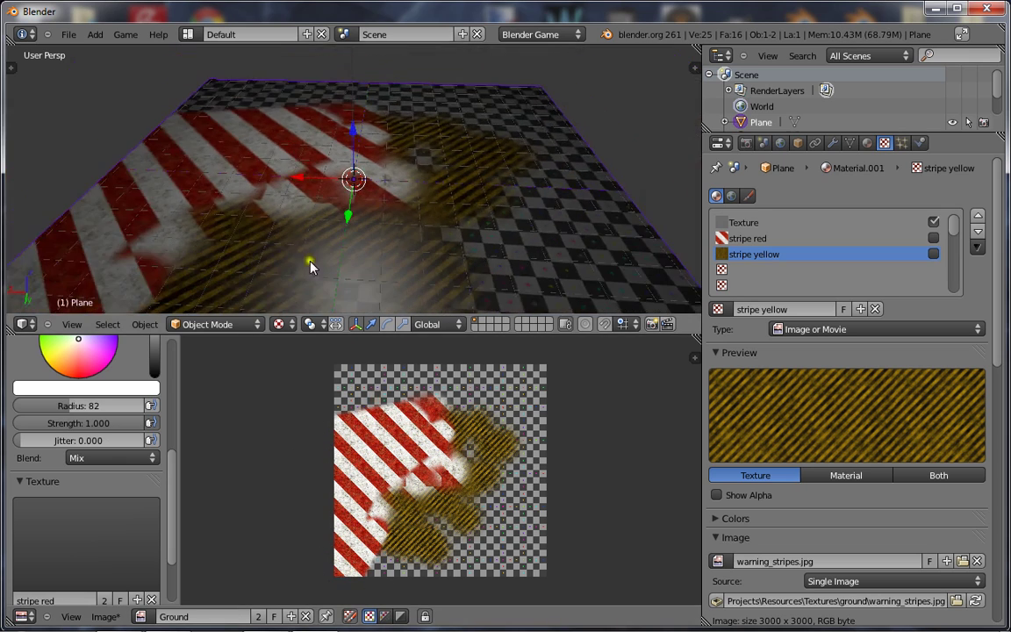
{"action": "scroll", "coordinate": [299, 199], "scroll_direction": "down", "scroll_amount": 3}
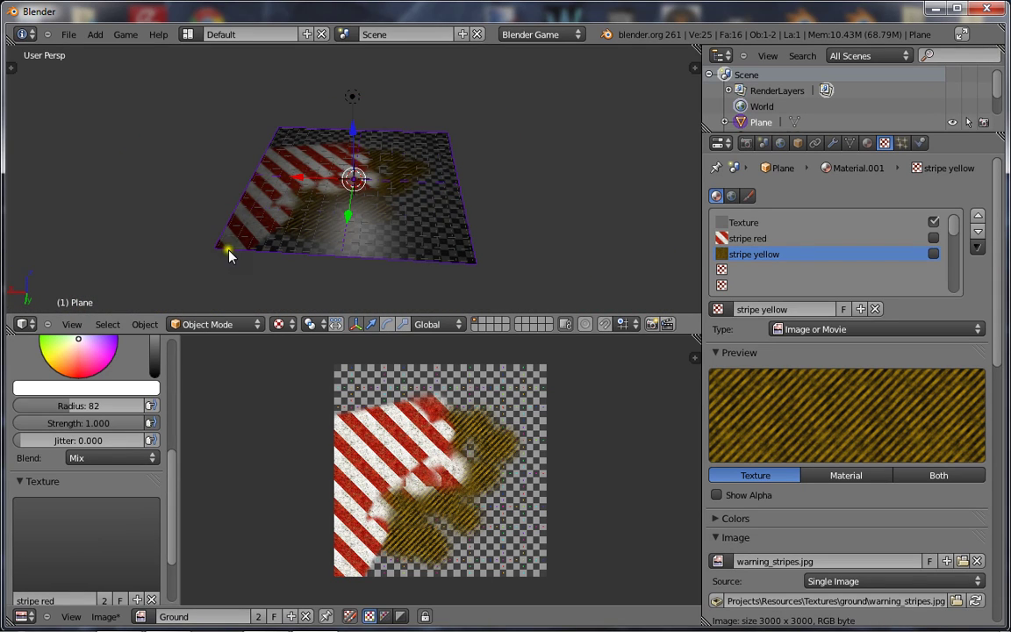
{"action": "mouse_move", "coordinate": [377, 412]}
{"action": "left_mouse_down"}
{"action": "mouse_move", "coordinate": [345, 400]}
{"action": "mouse_move", "coordinate": [422, 380]}
{"action": "mouse_move", "coordinate": [348, 422]}
{"action": "mouse_move", "coordinate": [321, 422]}
{"action": "mouse_move", "coordinate": [427, 392]}
{"action": "mouse_move", "coordinate": [326, 458]}
{"action": "left_mouse_up"}
{"action": "scroll", "coordinate": [86, 518], "scroll_direction": "down", "scroll_amount": 4}
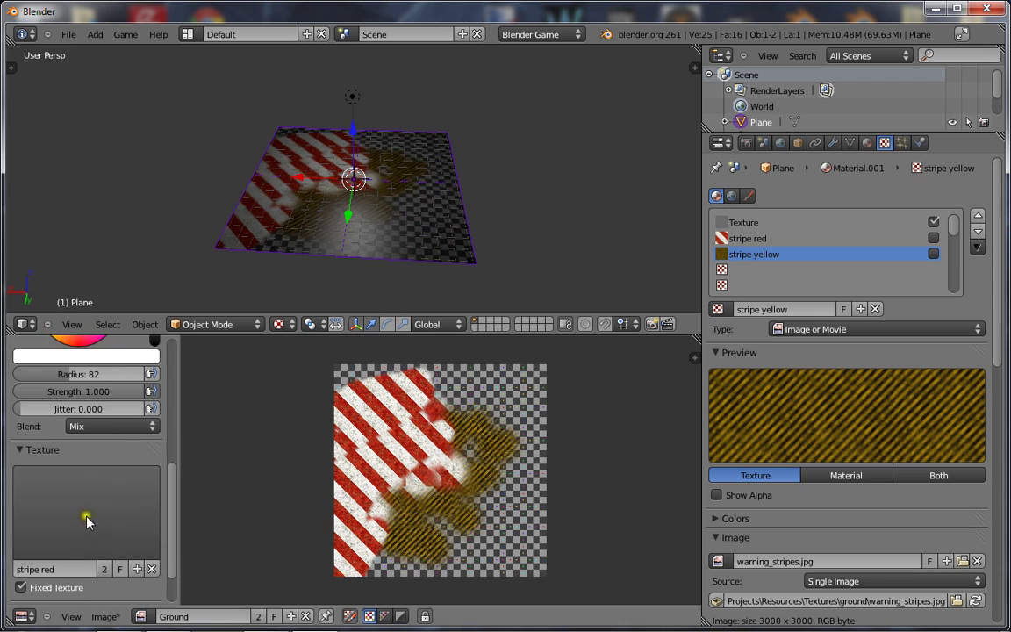
Create a new Clouds brush texture and paint grey noise at the image's lower left.
{"action": "left_click", "coordinate": [57, 427]}
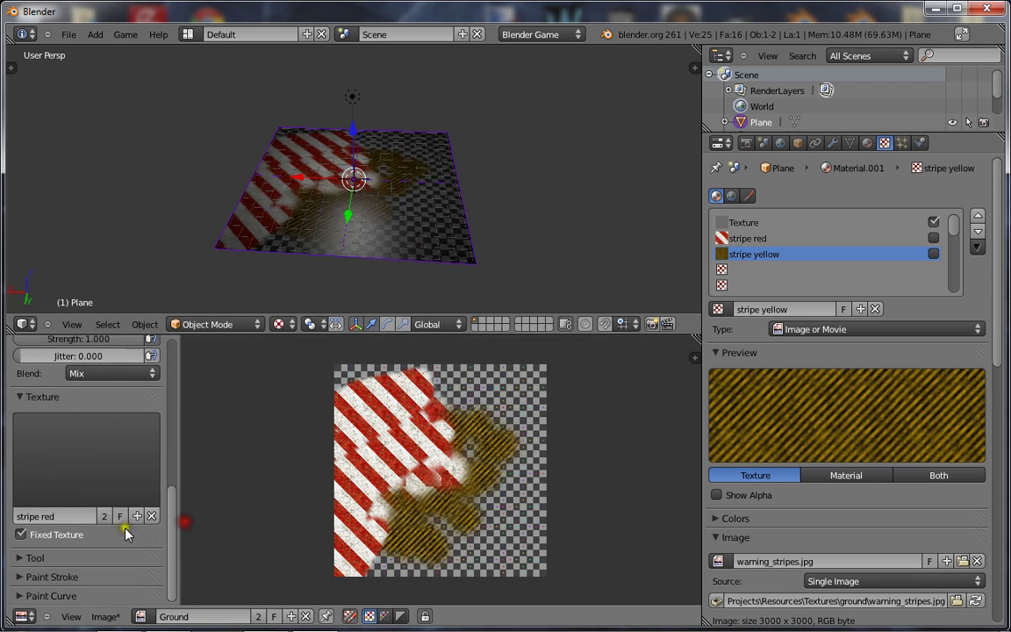
{"action": "left_click", "coordinate": [136, 516]}
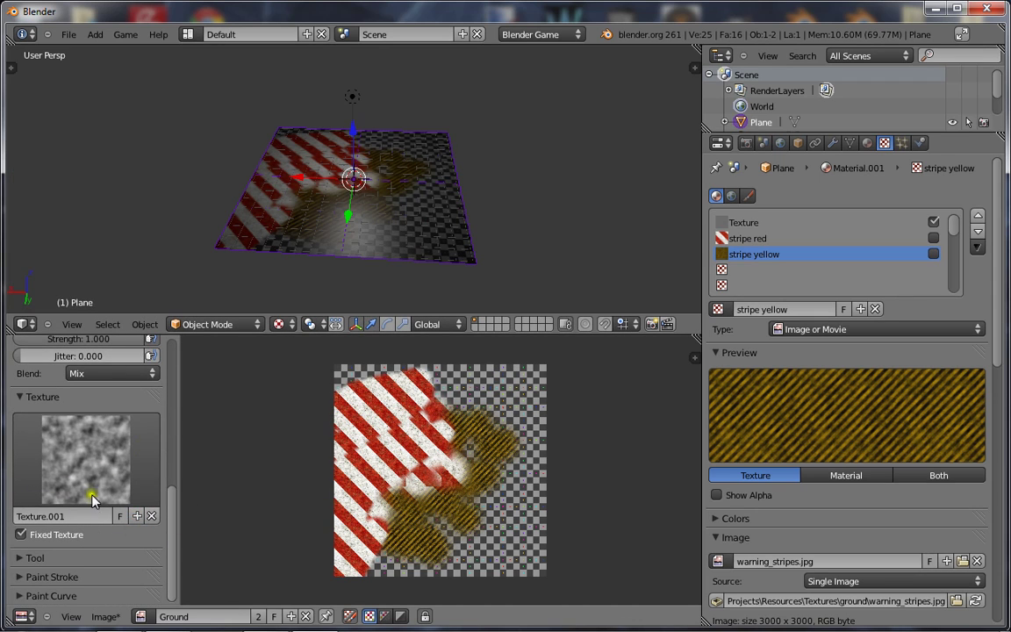
{"action": "mouse_move", "coordinate": [413, 505]}
{"action": "left_mouse_down"}
{"action": "mouse_move", "coordinate": [395, 530]}
{"action": "mouse_move", "coordinate": [391, 587]}
{"action": "mouse_move", "coordinate": [351, 518]}
{"action": "left_mouse_up"}
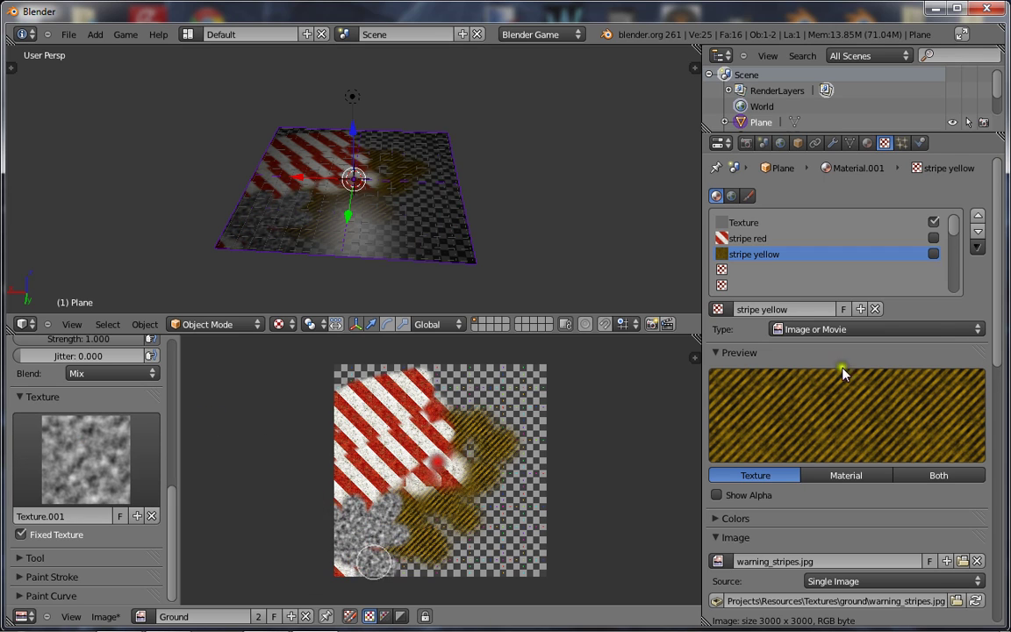
Change stripe yellow's type to Magic and paint a green-blue patch in the lower middle.
{"action": "left_click", "coordinate": [794, 331]}
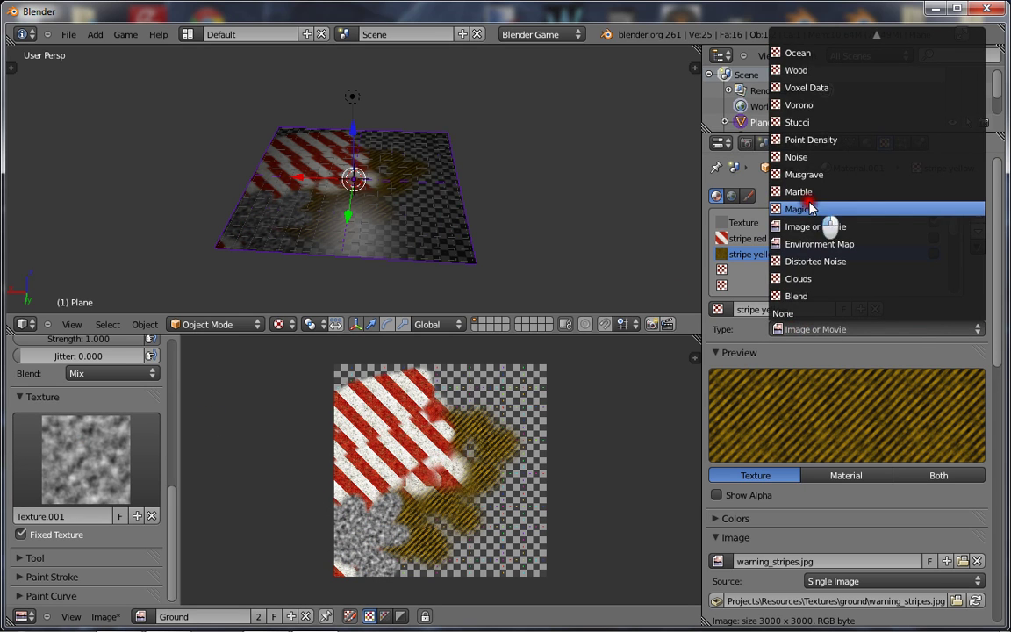
{"action": "left_click", "coordinate": [809, 208]}
{"action": "scroll", "coordinate": [727, 492], "scroll_direction": "down", "scroll_amount": 3}
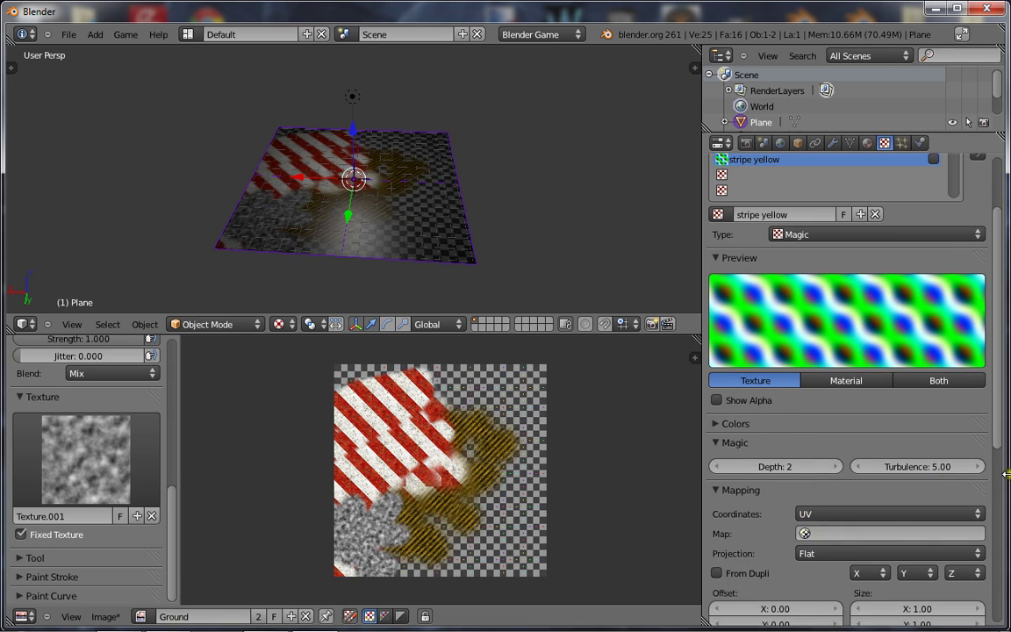
{"action": "left_click", "coordinate": [90, 462]}
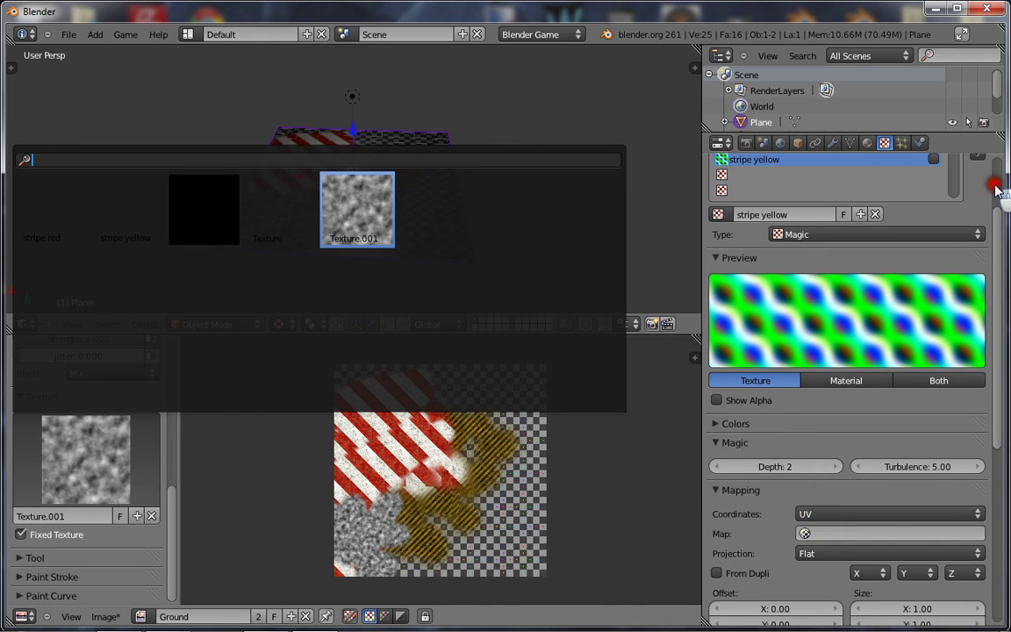
{"action": "left_click_drag", "start_coordinate": [996, 188], "coordinate": [992, 171]}
{"action": "left_click", "coordinate": [81, 462]}
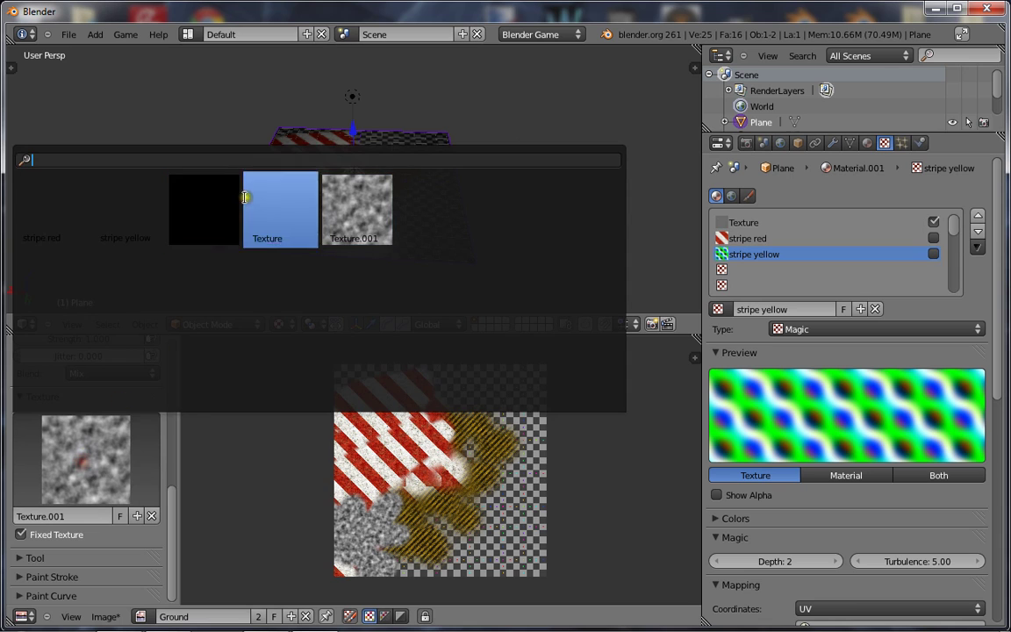
{"action": "left_click", "coordinate": [135, 221]}
{"action": "mouse_move", "coordinate": [452, 511]}
{"action": "left_mouse_down"}
{"action": "mouse_move", "coordinate": [378, 526]}
{"action": "mouse_move", "coordinate": [447, 519]}
{"action": "mouse_move", "coordinate": [452, 496]}
{"action": "mouse_move", "coordinate": [428, 534]}
{"action": "mouse_move", "coordinate": [522, 505]}
{"action": "mouse_move", "coordinate": [528, 522]}
{"action": "left_mouse_up"}
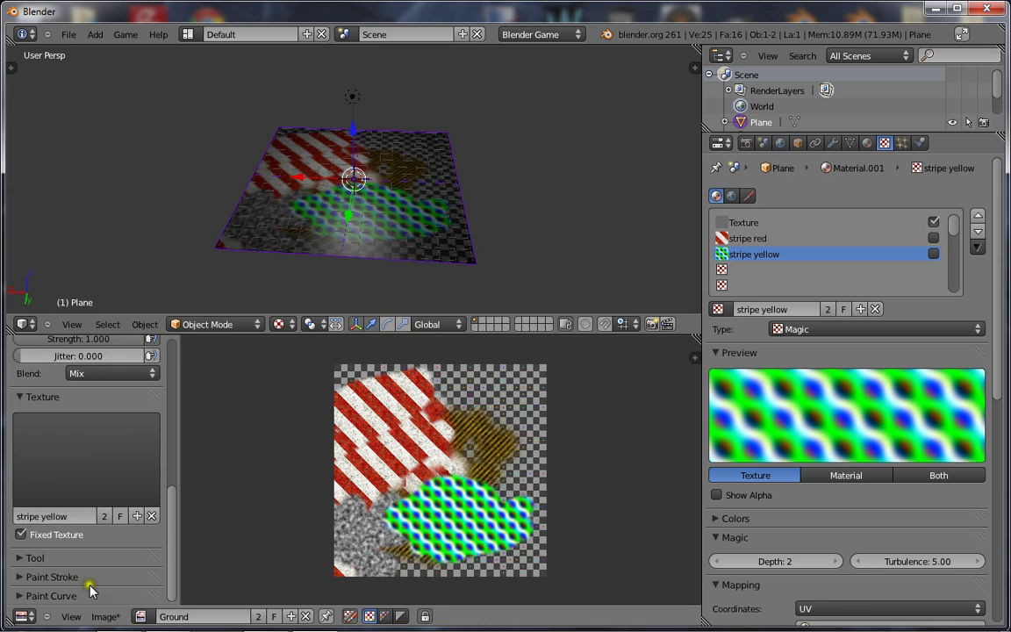
Use Save As Image to store the Ground image as untitled.png in the Desktop folder.
{"action": "left_click", "coordinate": [112, 619]}
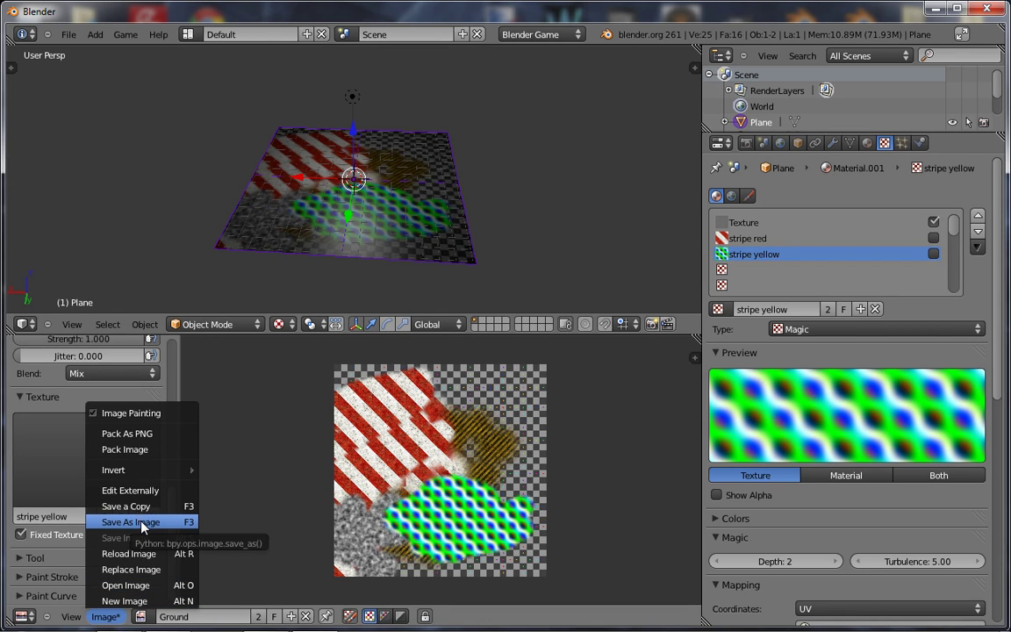
{"action": "scroll", "coordinate": [413, 214], "scroll_direction": "up", "scroll_amount": 4}
{"action": "scroll", "coordinate": [306, 220], "scroll_direction": "down", "scroll_amount": 4}
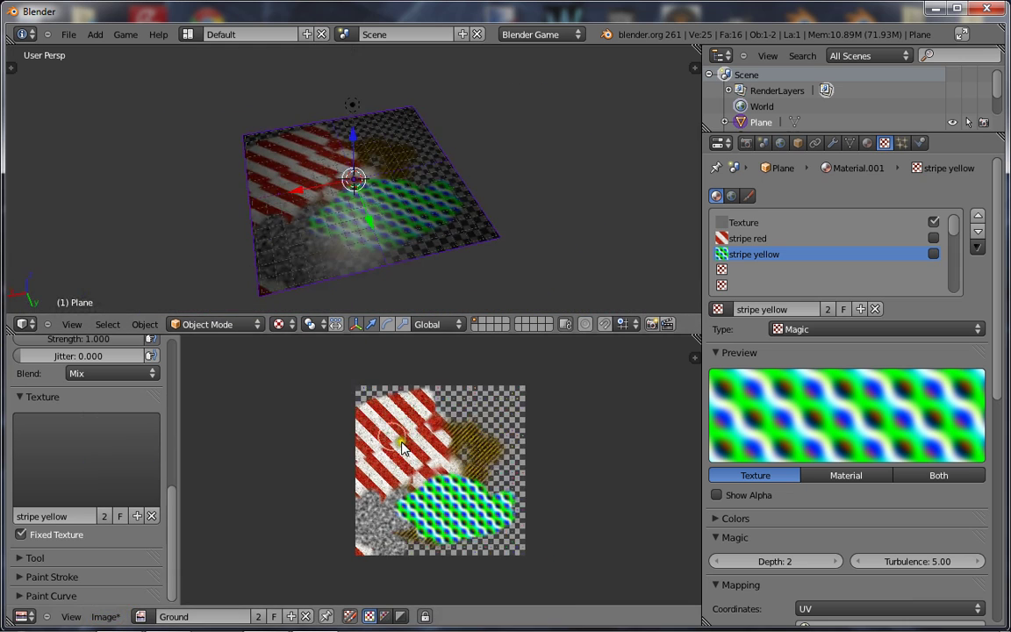
{"action": "scroll", "coordinate": [228, 492], "scroll_direction": "up", "scroll_amount": 2}
{"action": "left_click", "coordinate": [105, 619]}
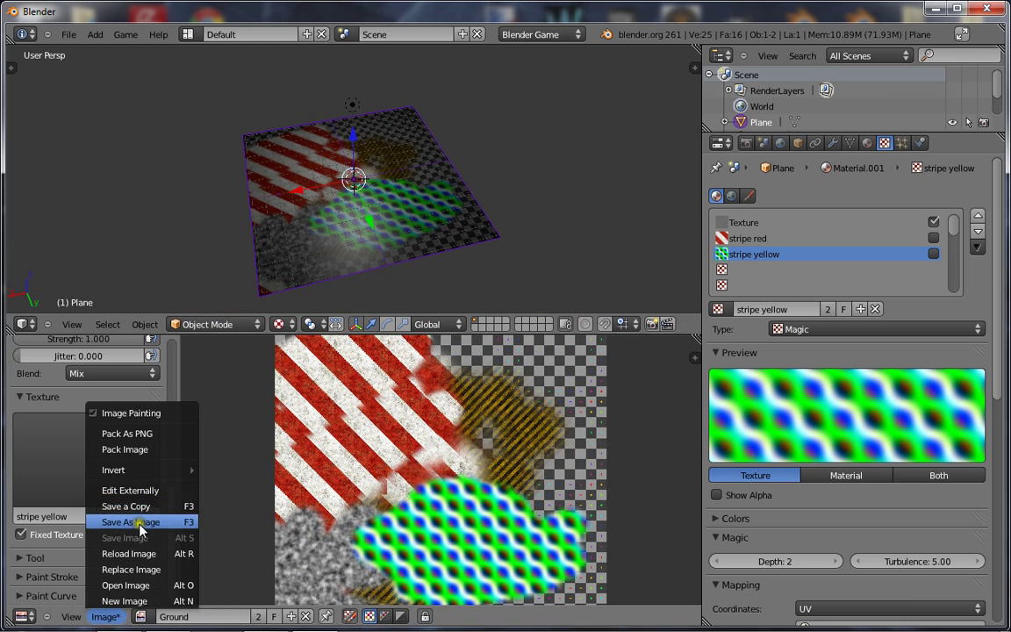
{"action": "left_click", "coordinate": [136, 523]}
{"action": "left_click", "coordinate": [50, 230]}
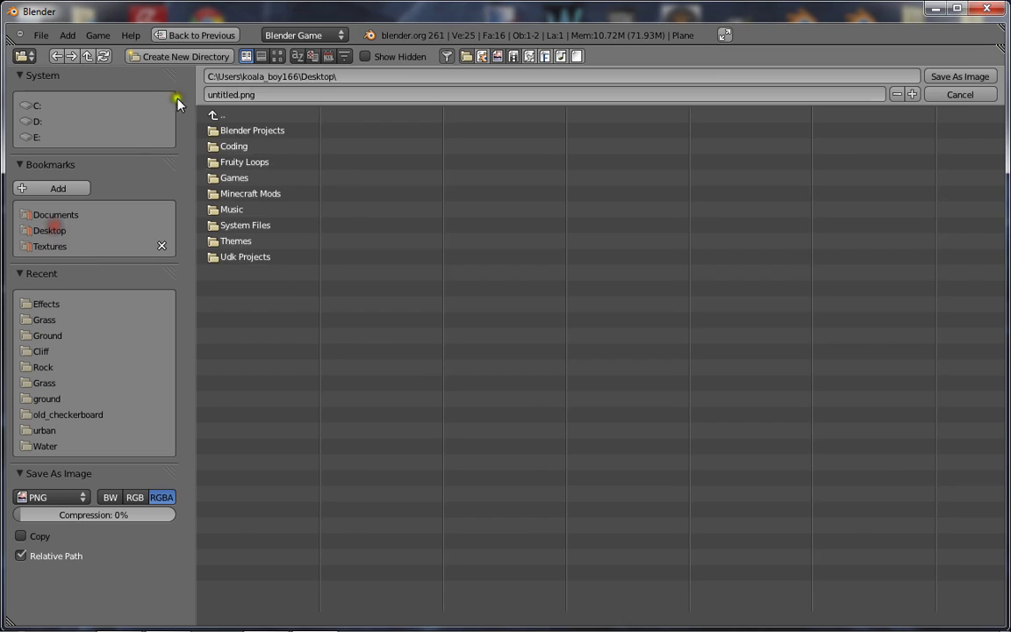
{"action": "left_click", "coordinate": [960, 76]}
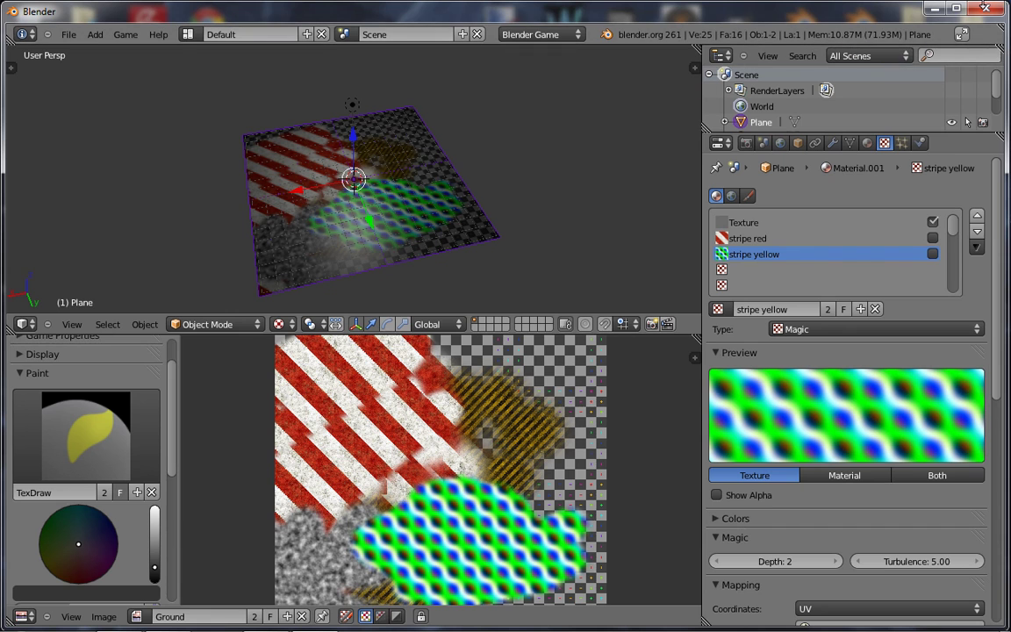
Open untitled.png from the desktop in Windows Photo Viewer.
{"action": "key", "text": "super+d"}
{"action": "left_click_drag", "start_coordinate": [28, 342], "coordinate": [549, 343]}
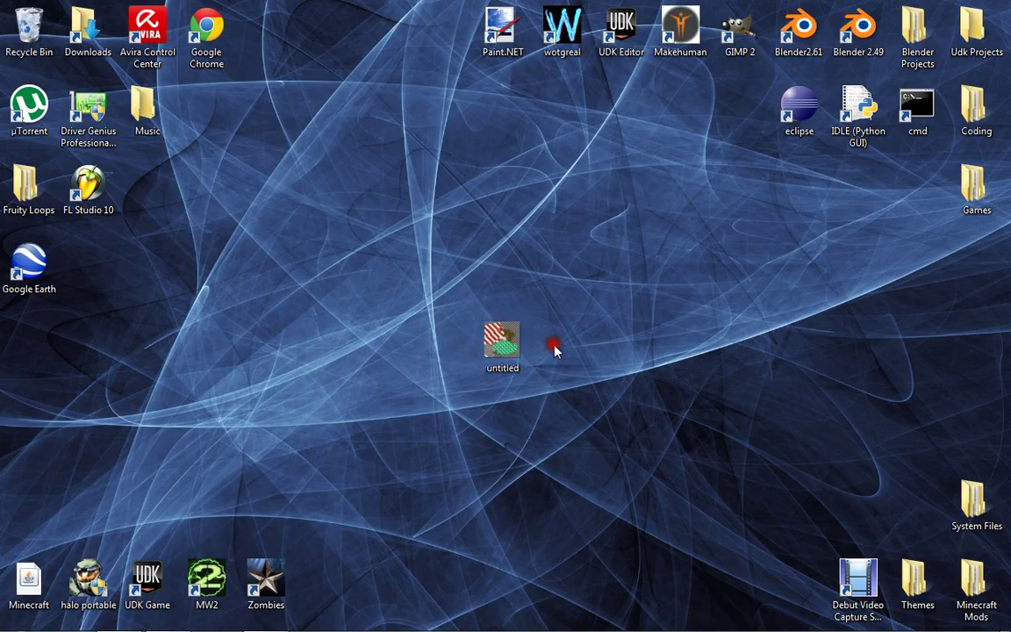
{"action": "double_click", "coordinate": [516, 347]}
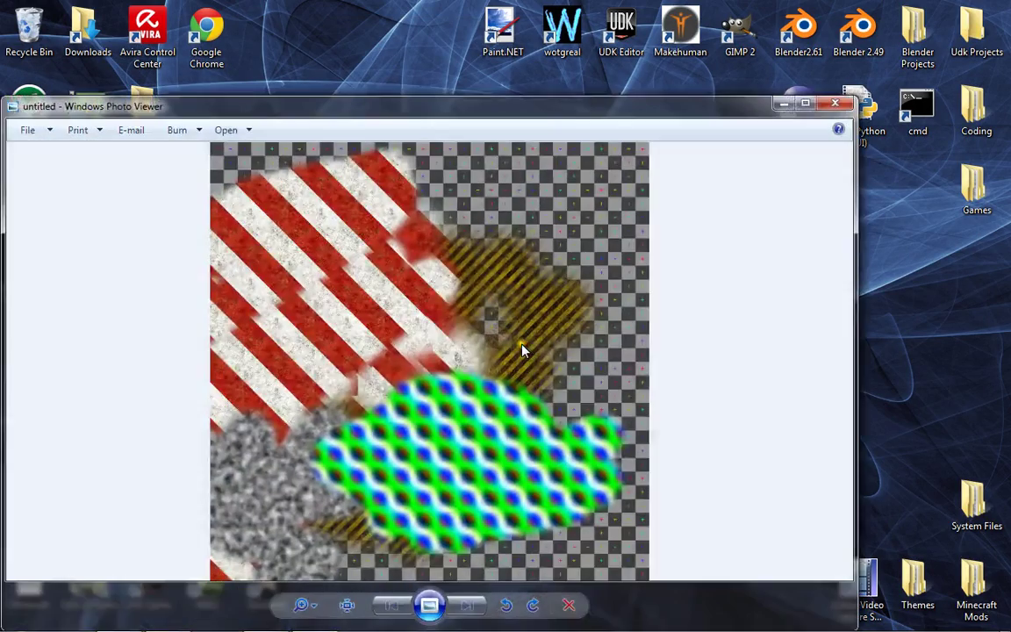
{"action": "left_click", "coordinate": [846, 105]}
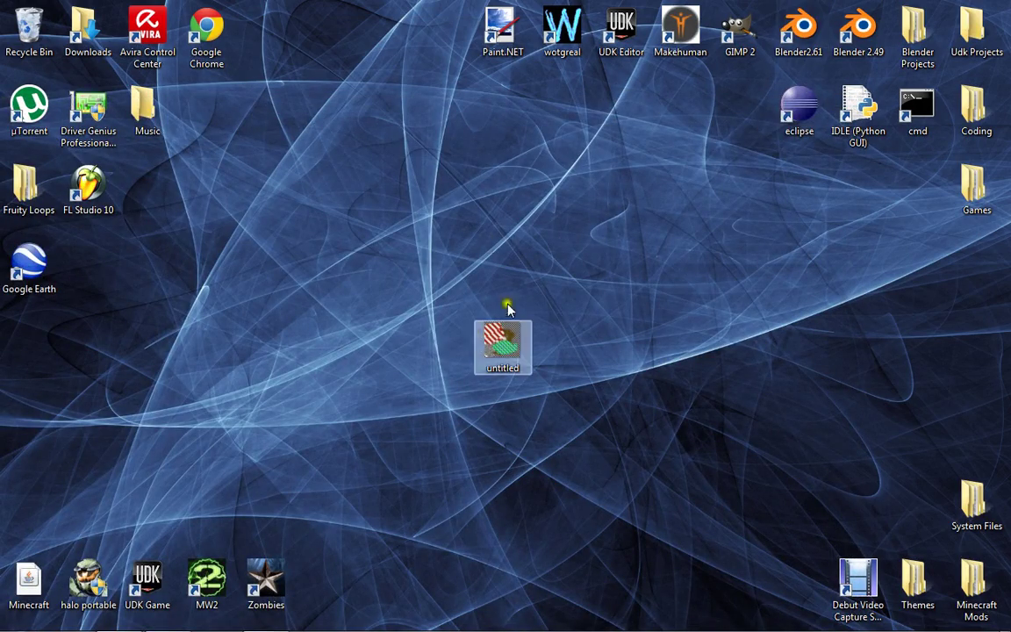
{"action": "left_click_drag", "start_coordinate": [509, 337], "coordinate": [582, 275]}
{"action": "double_click", "coordinate": [579, 276]}
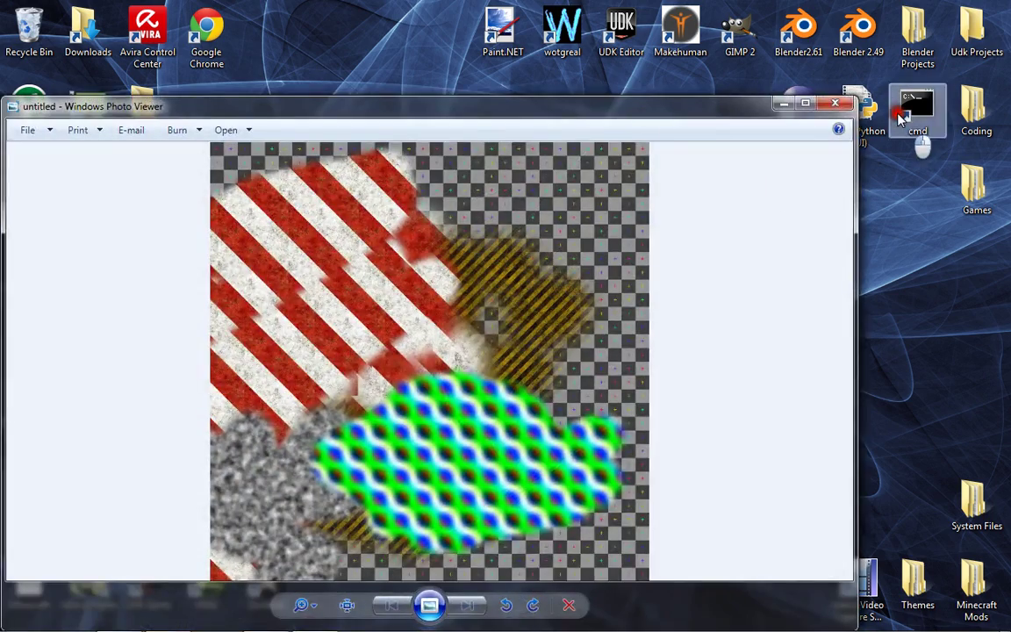